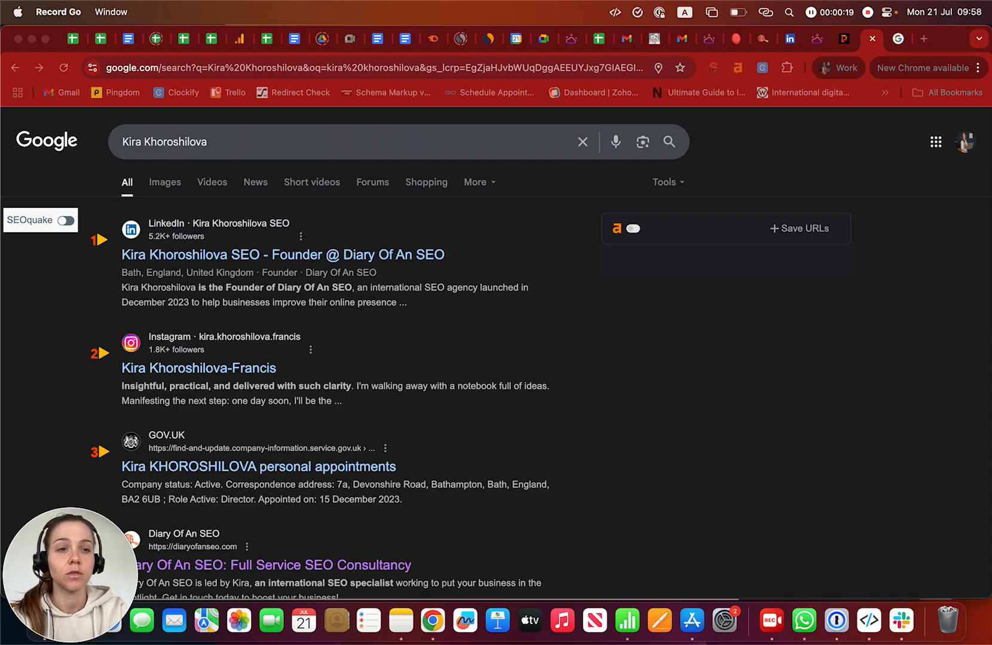
- Bring the browser forward and open the Google apps panel from the search results
{"action": "left_click", "coordinate": [920, 173]}
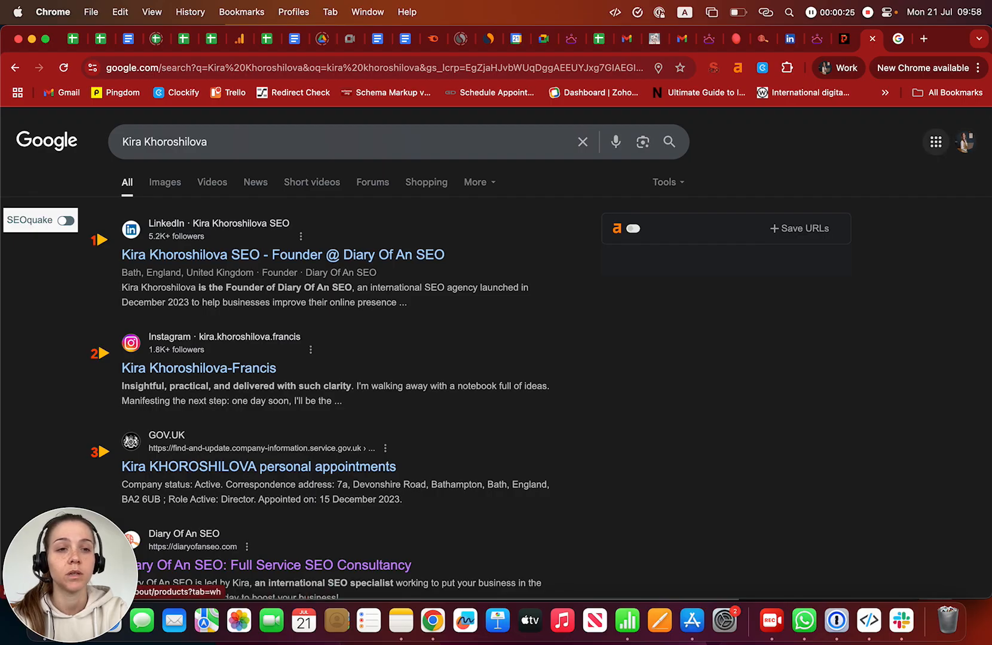
{"action": "left_click", "coordinate": [935, 141]}
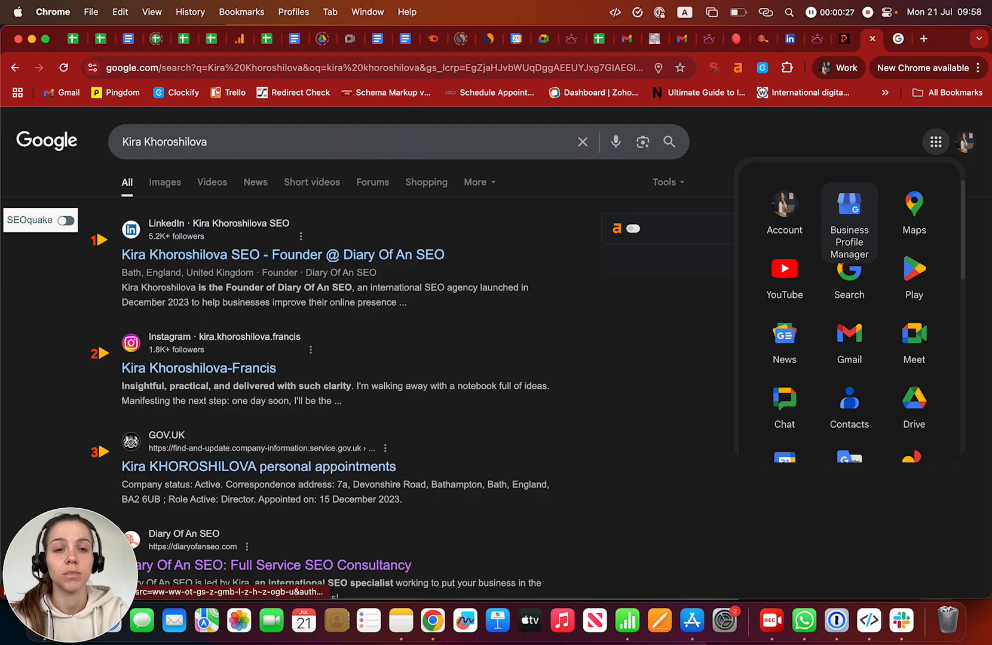
- Open Business Profile Manager and choose to add a single business
{"action": "left_click", "coordinate": [849, 218]}
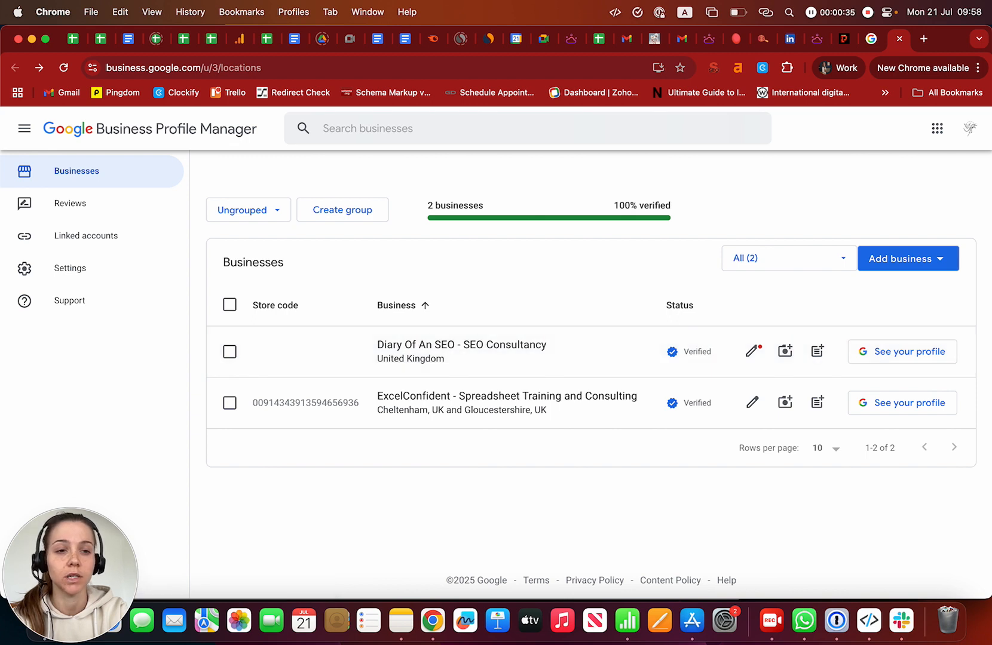
{"action": "left_click", "coordinate": [908, 259]}
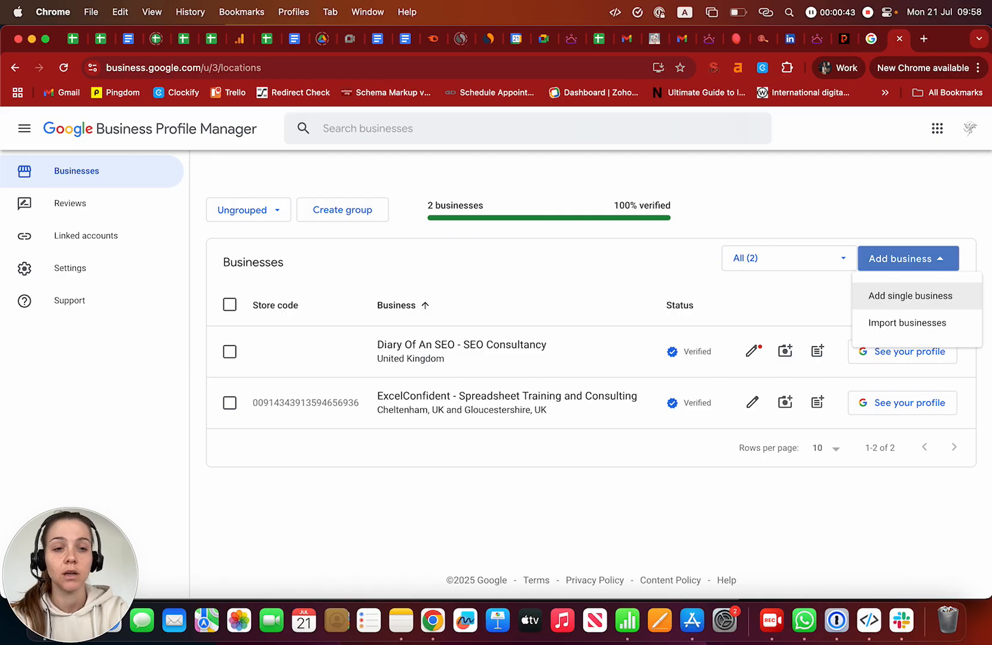
{"action": "left_click", "coordinate": [910, 296]}
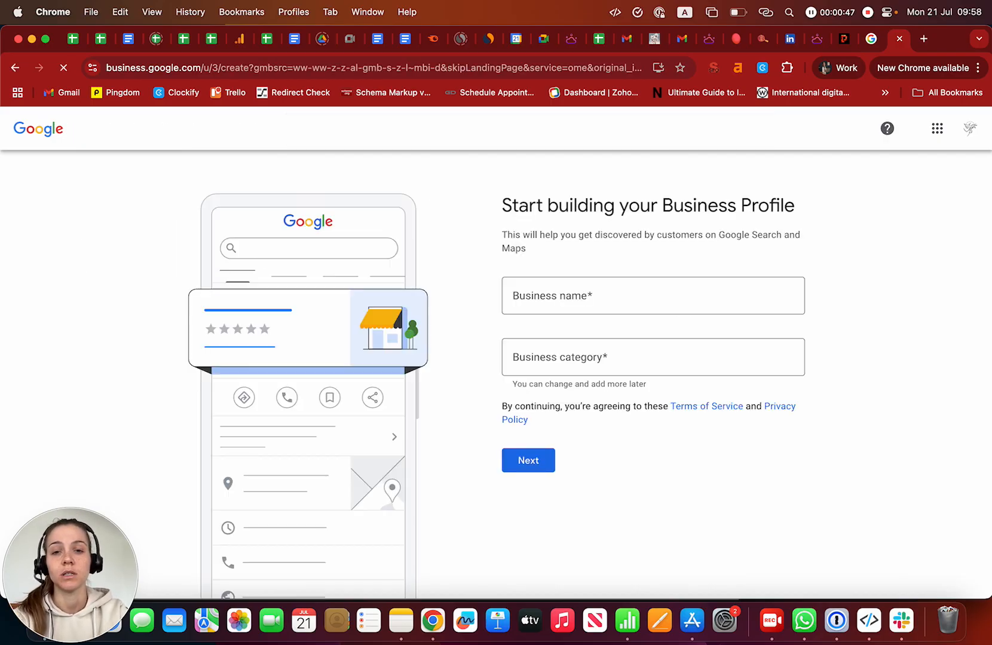
- Name the business with the owner's full name plus 'SEO', choose the Marketing agency category, and continue
{"action": "left_click", "coordinate": [653, 296]}
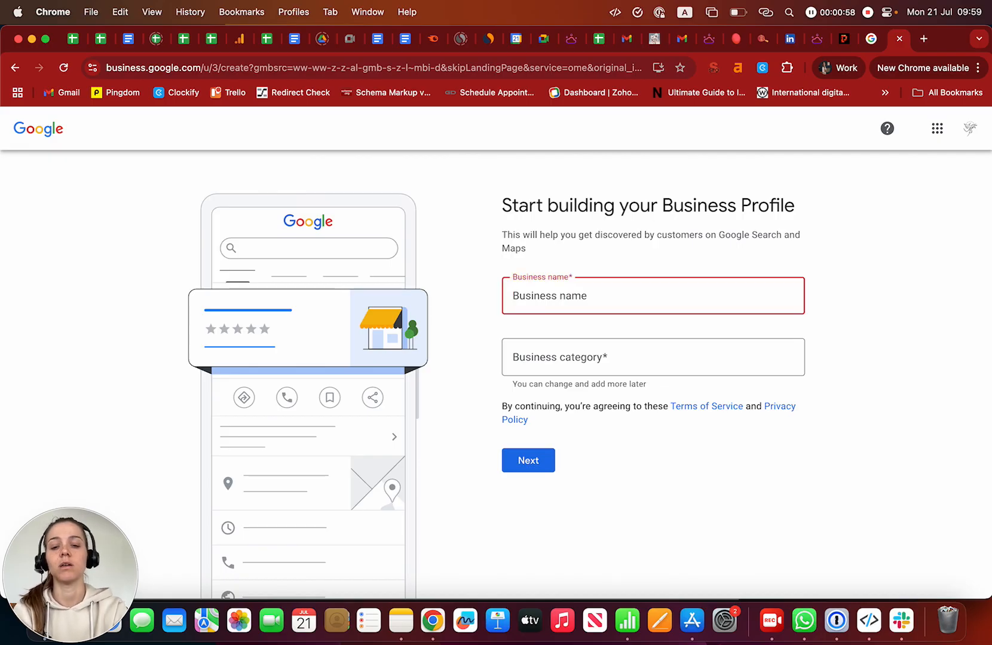
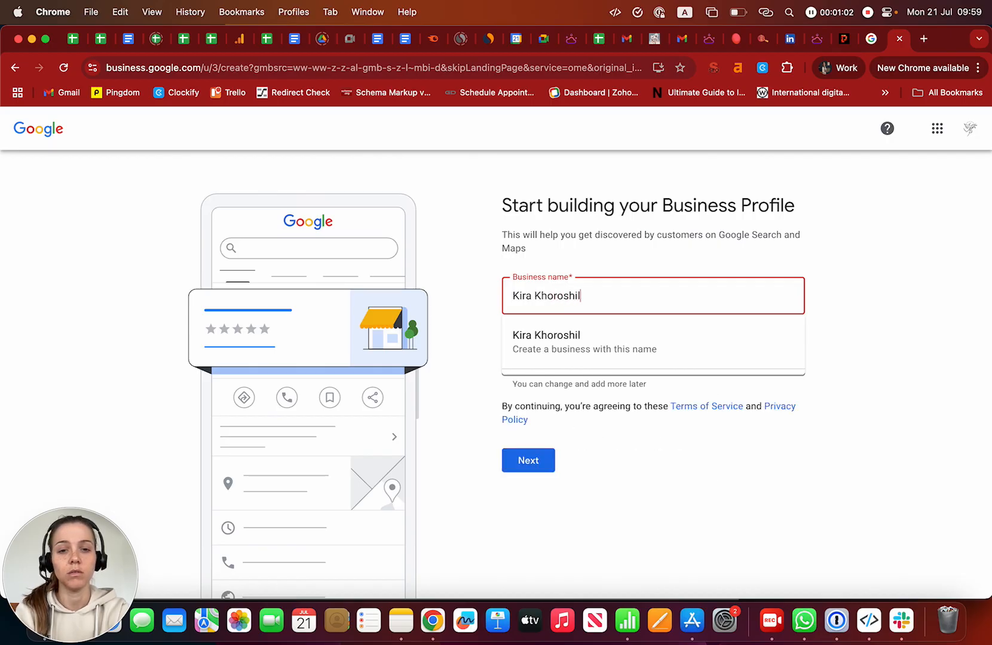
{"action": "key", "text": "Return"}
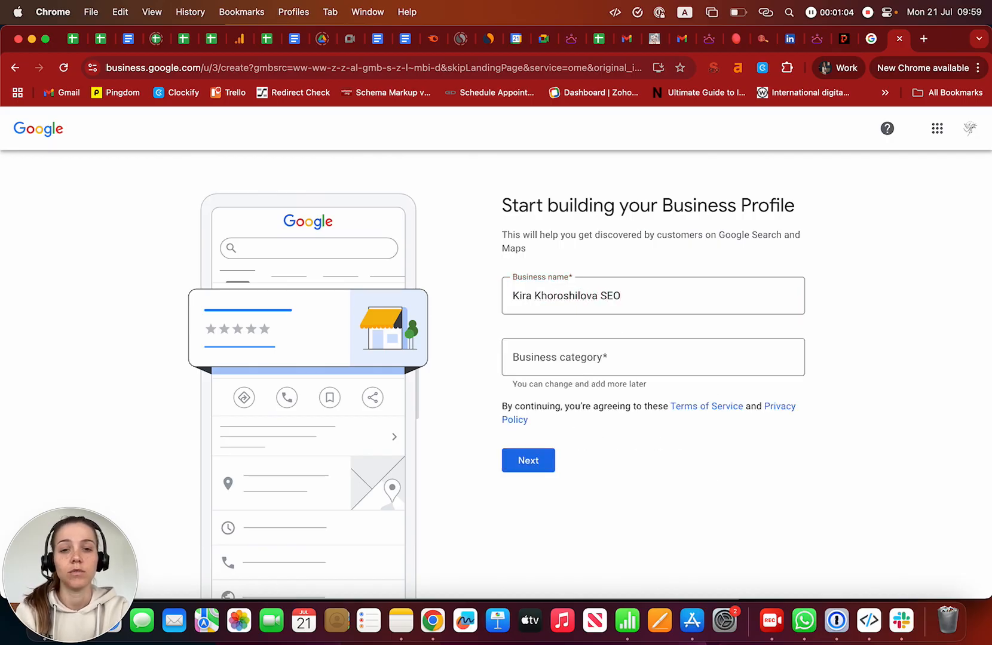
{"action": "type", "text": "mrketing"}
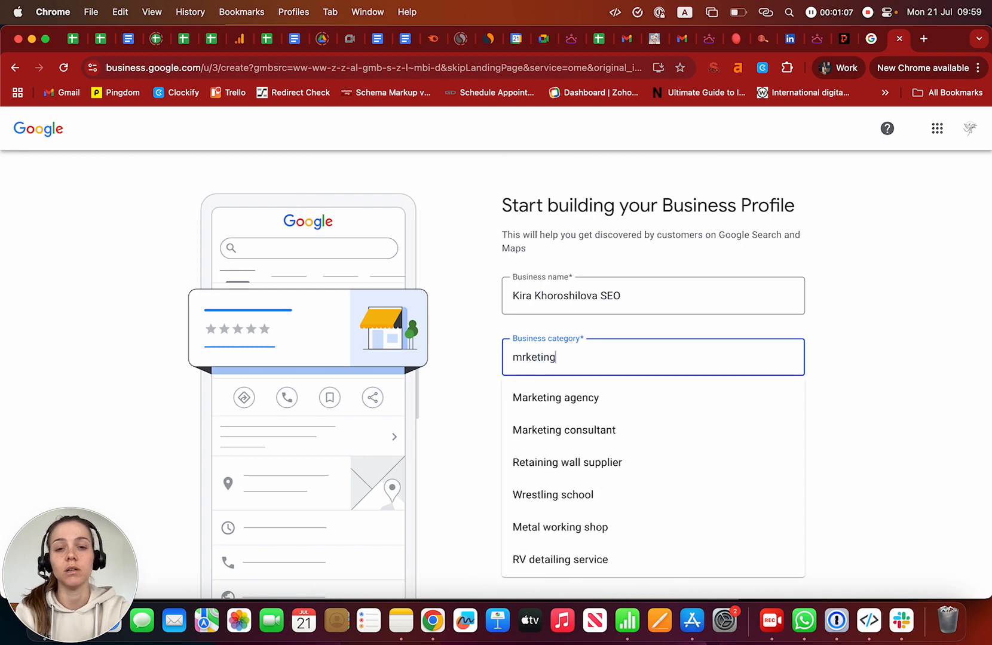
{"action": "key", "text": "Down"}
{"action": "key", "text": "Return"}
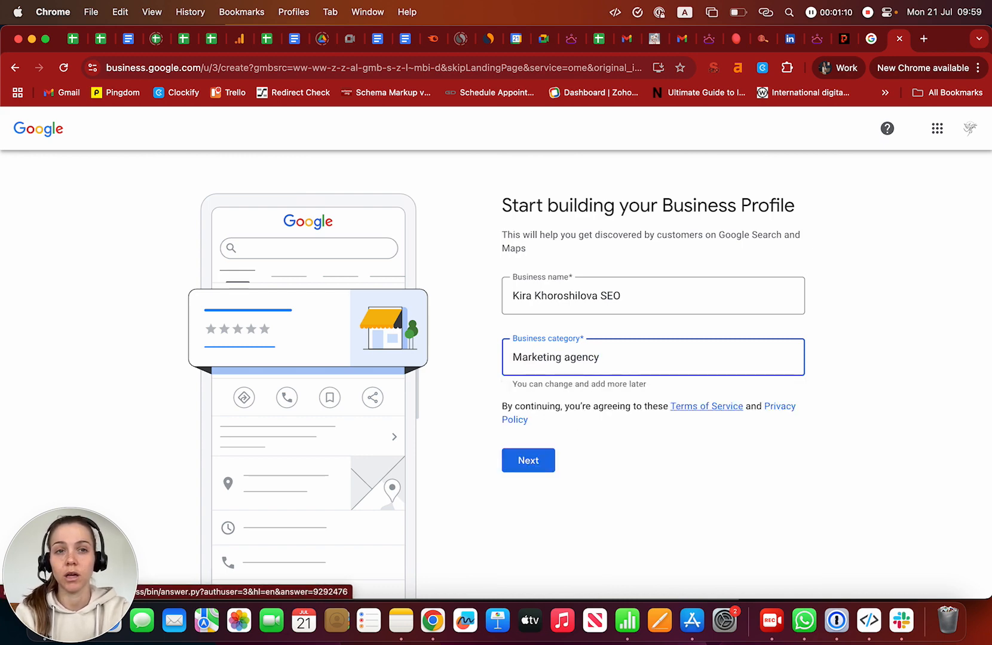
{"action": "left_click", "coordinate": [528, 460]}
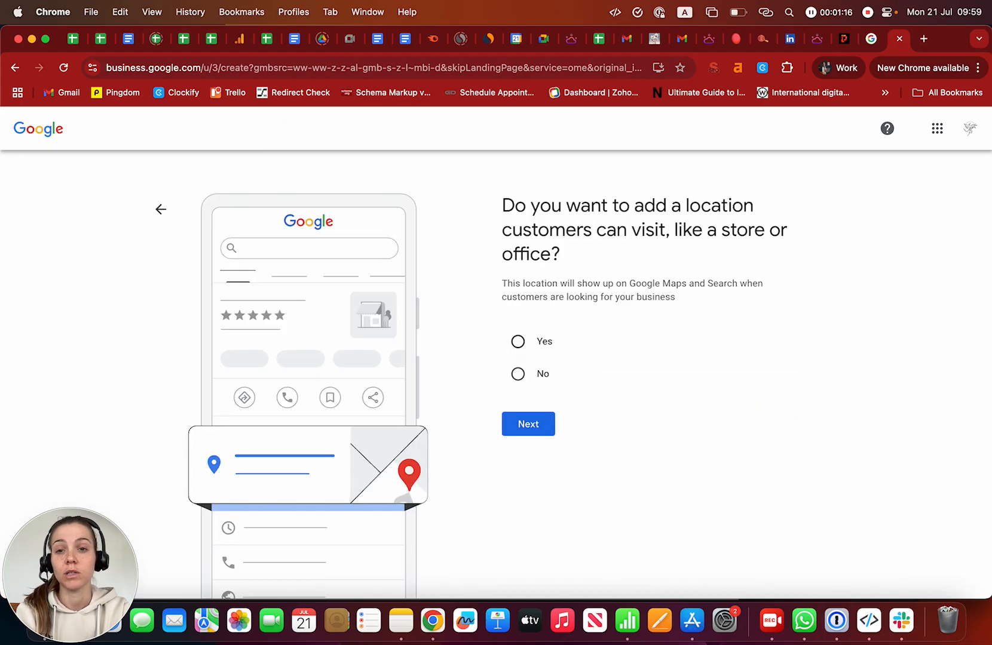
- Declare no customer-visitable location and add New York, NY, USA as the service area
{"action": "left_click", "coordinate": [517, 374]}
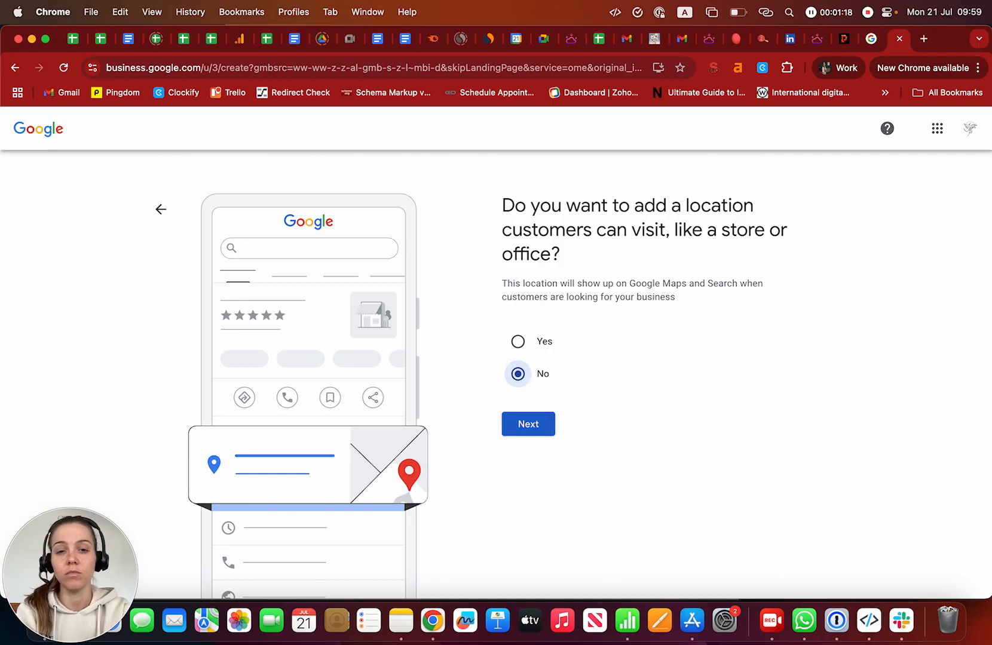
{"action": "left_click", "coordinate": [528, 424]}
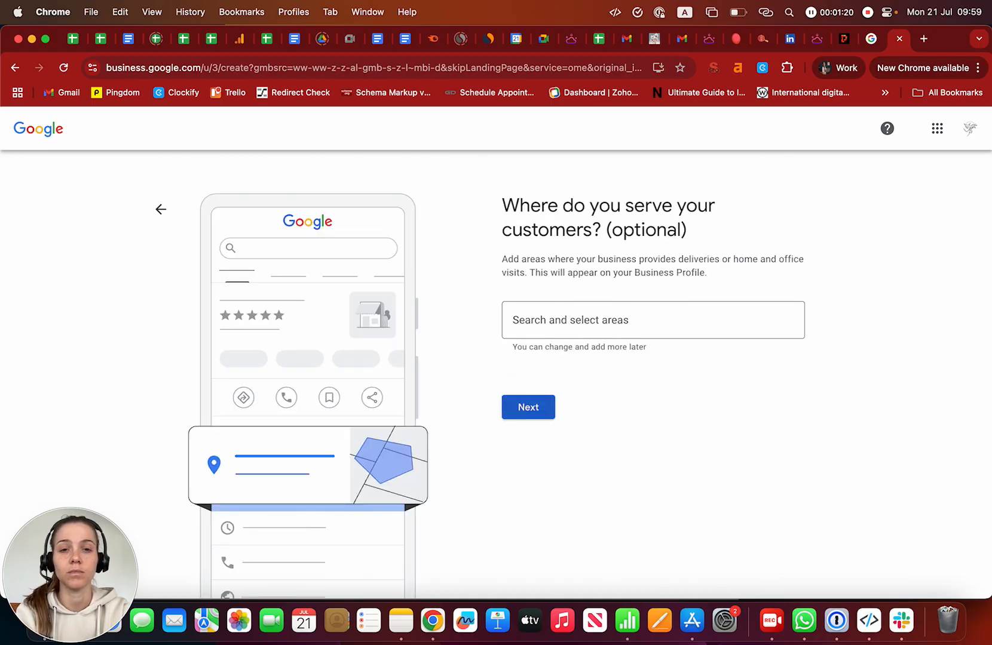
{"action": "left_click", "coordinate": [653, 320]}
{"action": "type", "text": "Manhattan, New York"}
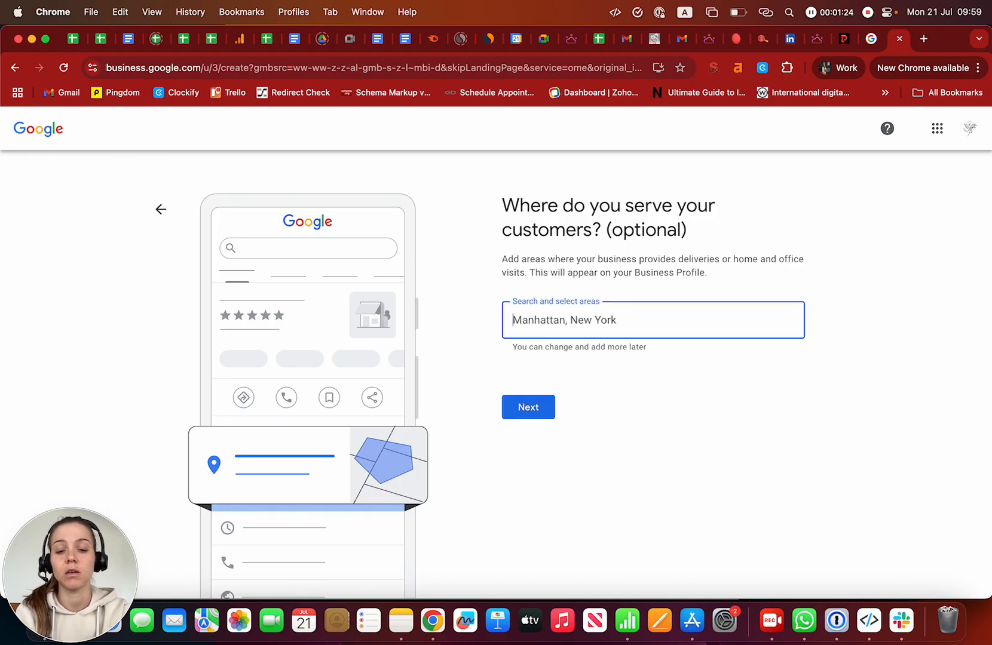
{"action": "type", "text": "New York"}
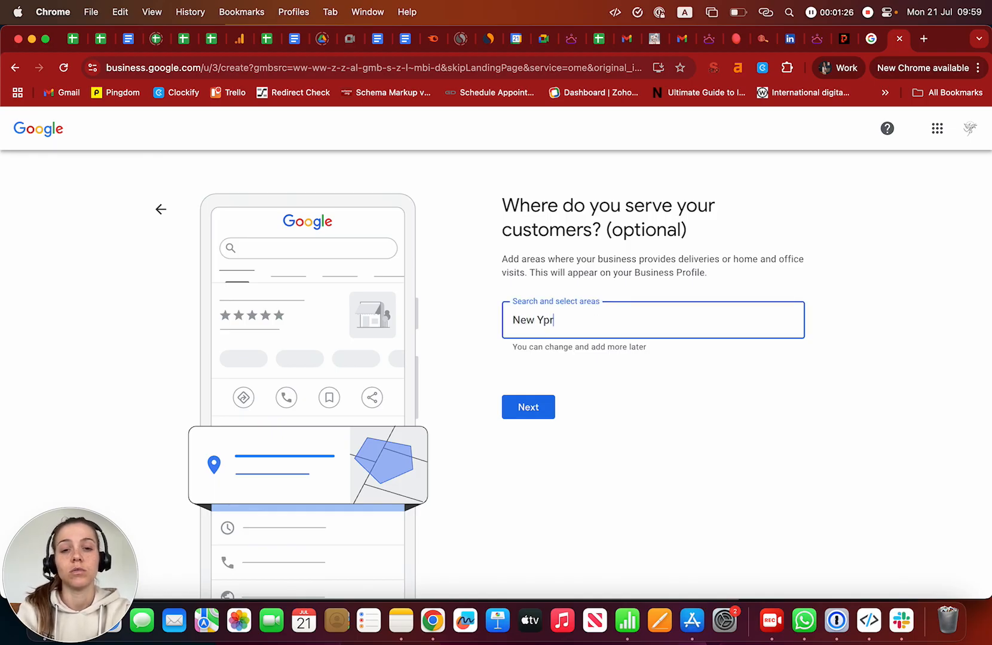
{"action": "left_click", "coordinate": [685, 365]}
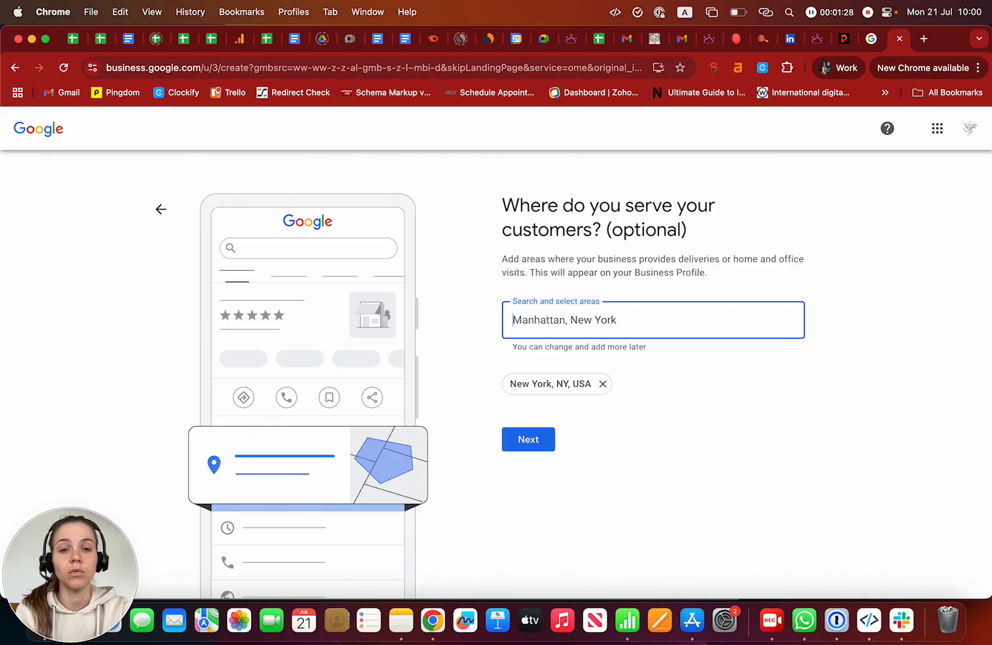
{"action": "left_click", "coordinate": [528, 439]}
{"action": "left_click", "coordinate": [529, 307]}
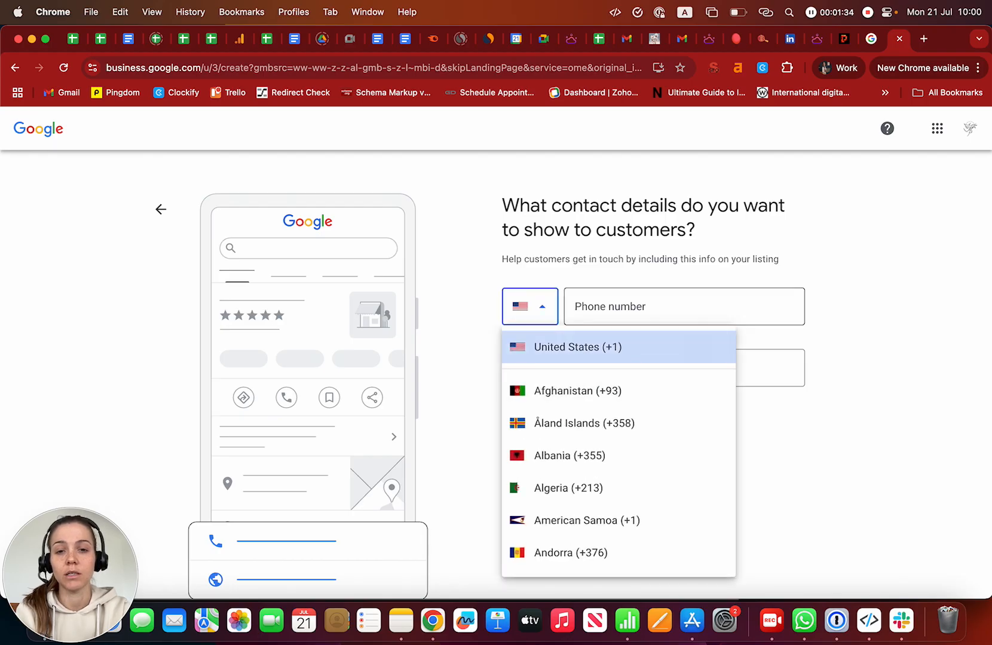
{"action": "scroll", "coordinate": [597, 519], "scroll_direction": "down", "scroll_amount": 5}
{"action": "scroll", "coordinate": [597, 442], "scroll_direction": "down", "scroll_amount": 10}
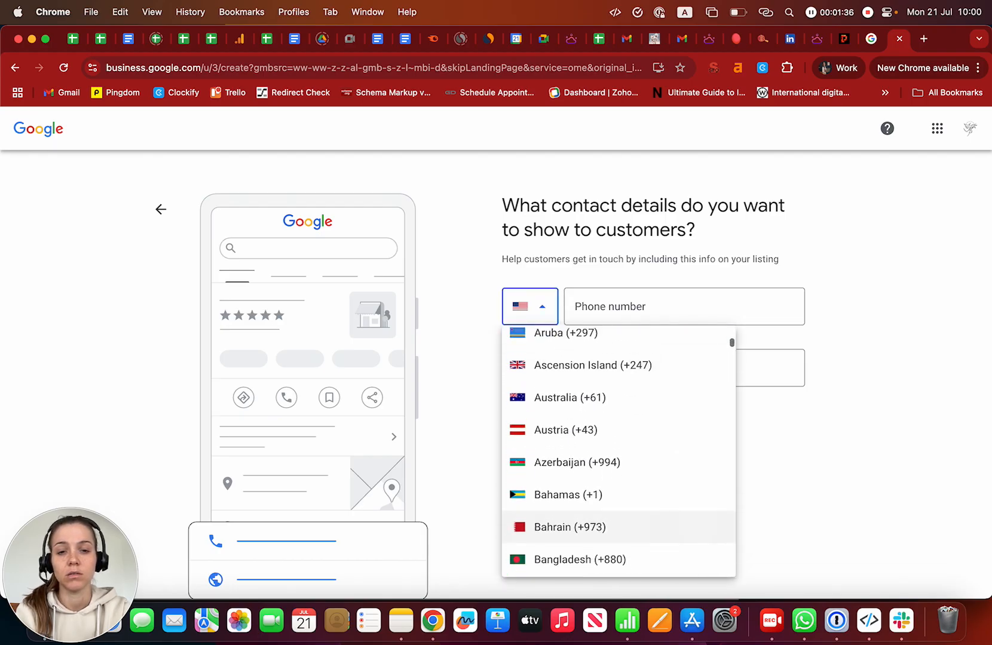
{"action": "scroll", "coordinate": [597, 430], "scroll_direction": "up", "scroll_amount": 5}
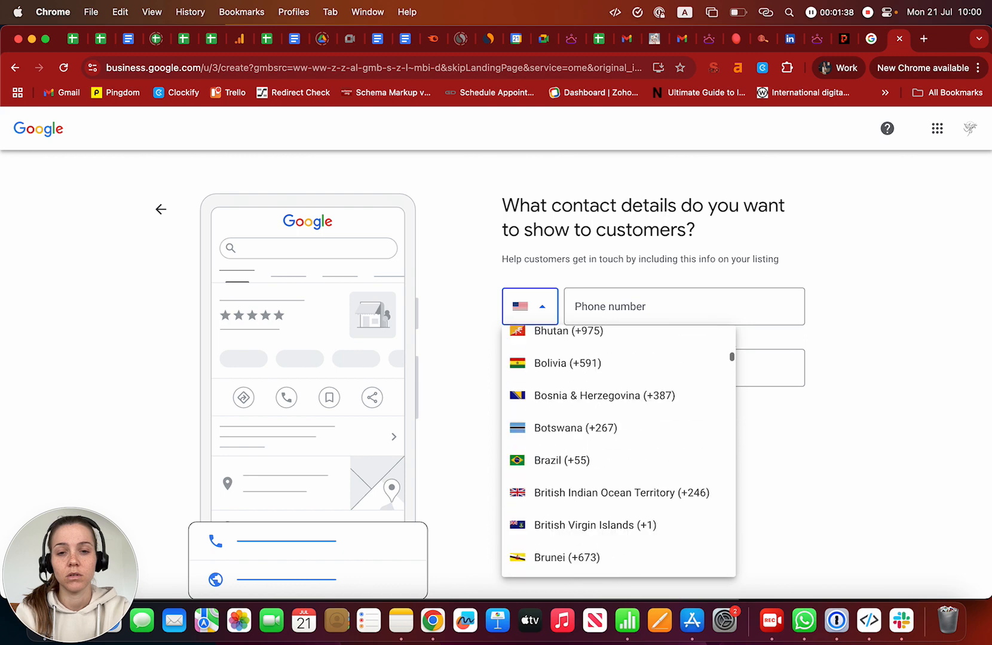
{"action": "scroll", "coordinate": [597, 436], "scroll_direction": "down", "scroll_amount": 7}
{"action": "scroll", "coordinate": [597, 418], "scroll_direction": "down", "scroll_amount": 10}
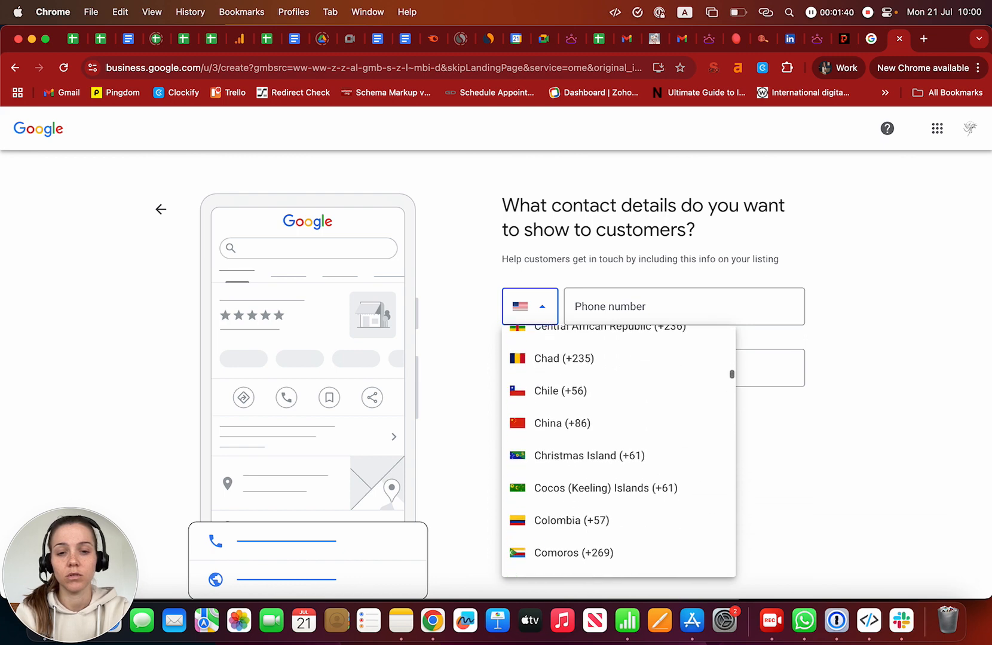
{"action": "scroll", "coordinate": [597, 418], "scroll_direction": "down", "scroll_amount": 20}
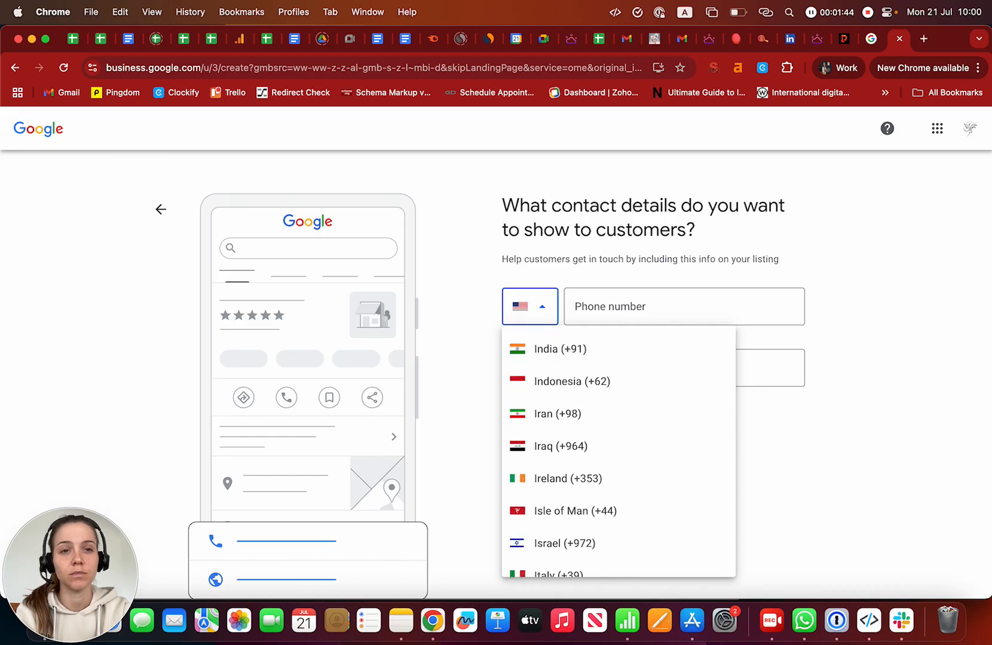
{"action": "left_click", "coordinate": [575, 512]}
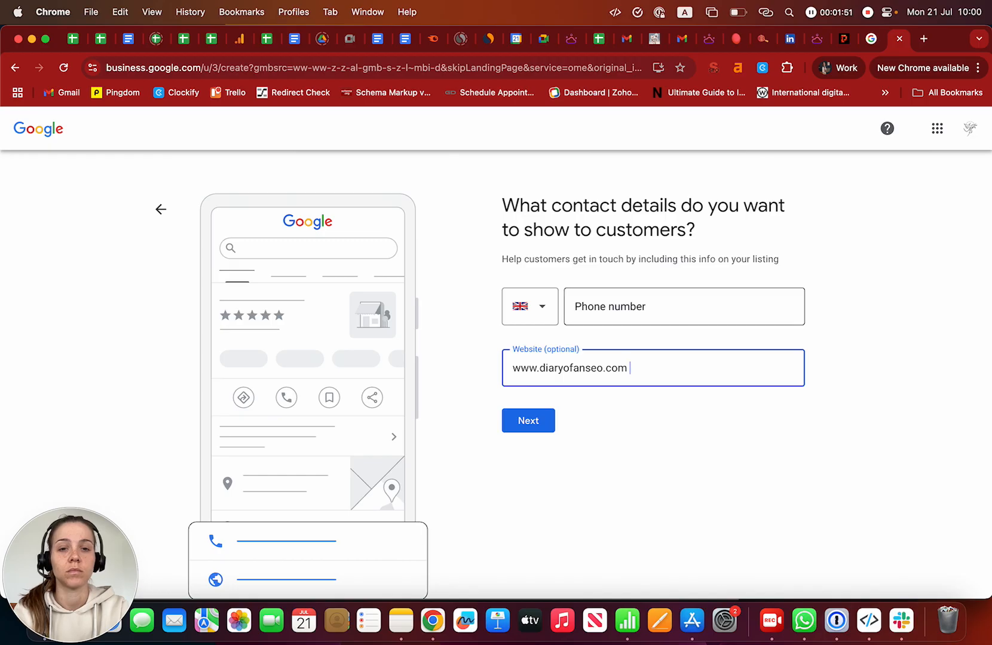
{"action": "left_click", "coordinate": [628, 306]}
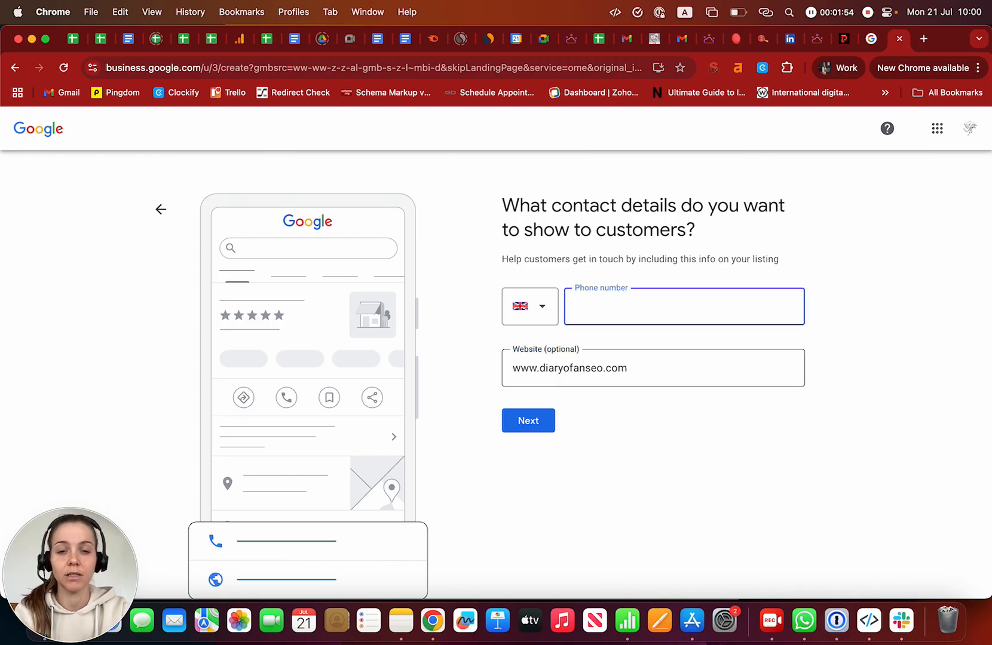
{"action": "left_click", "coordinate": [528, 421]}
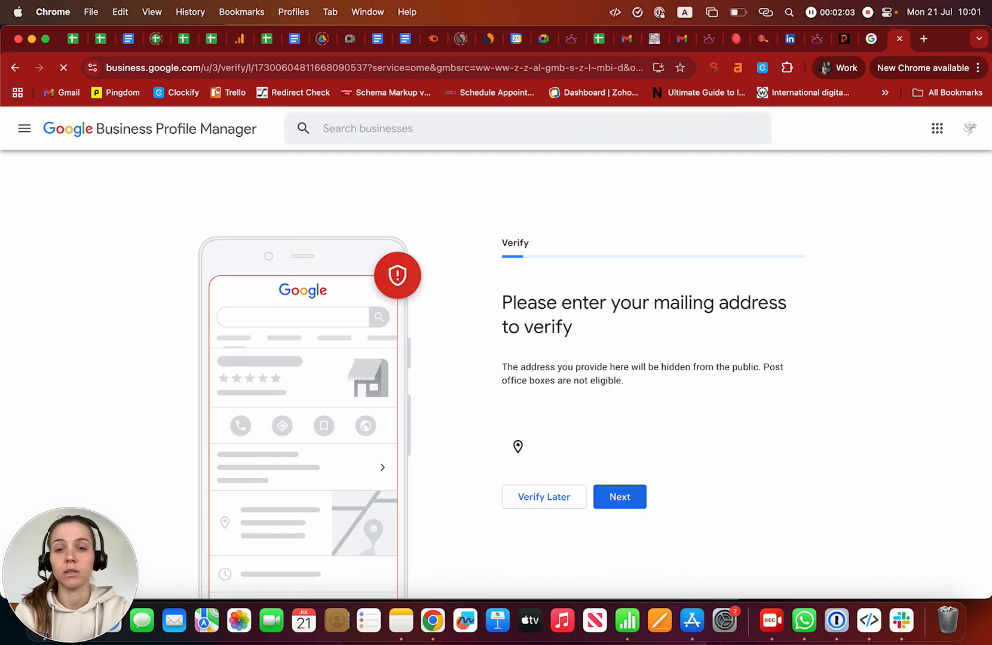
- Leave the mailing address empty and postpone verification with Verify Later
{"action": "scroll", "coordinate": [660, 382], "scroll_direction": "down", "scroll_amount": 2}
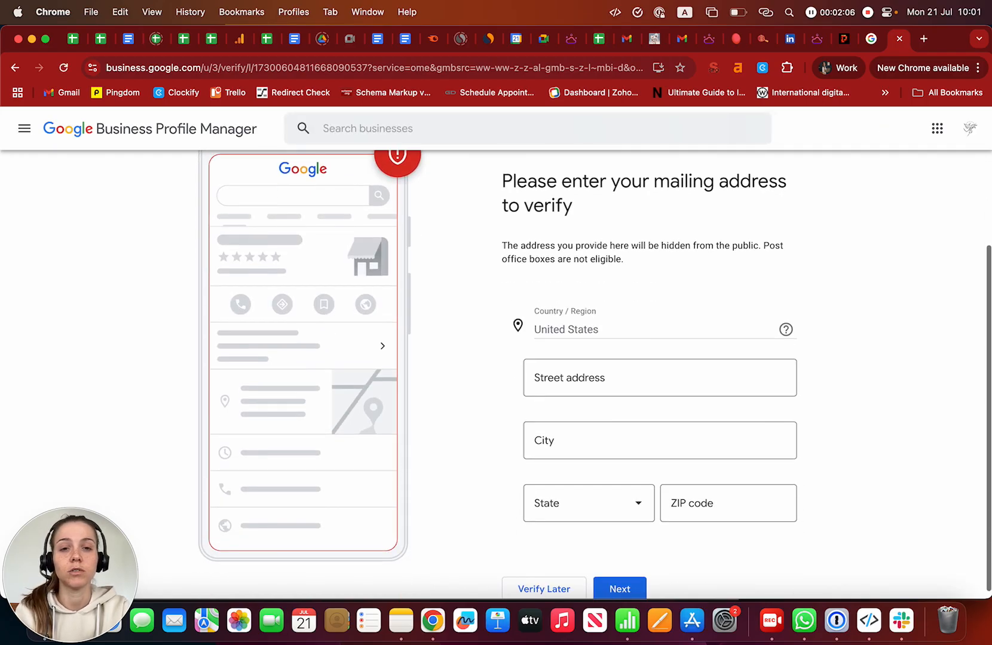
{"action": "left_click", "coordinate": [598, 377]}
{"action": "scroll", "coordinate": [597, 370], "scroll_direction": "down", "scroll_amount": 1}
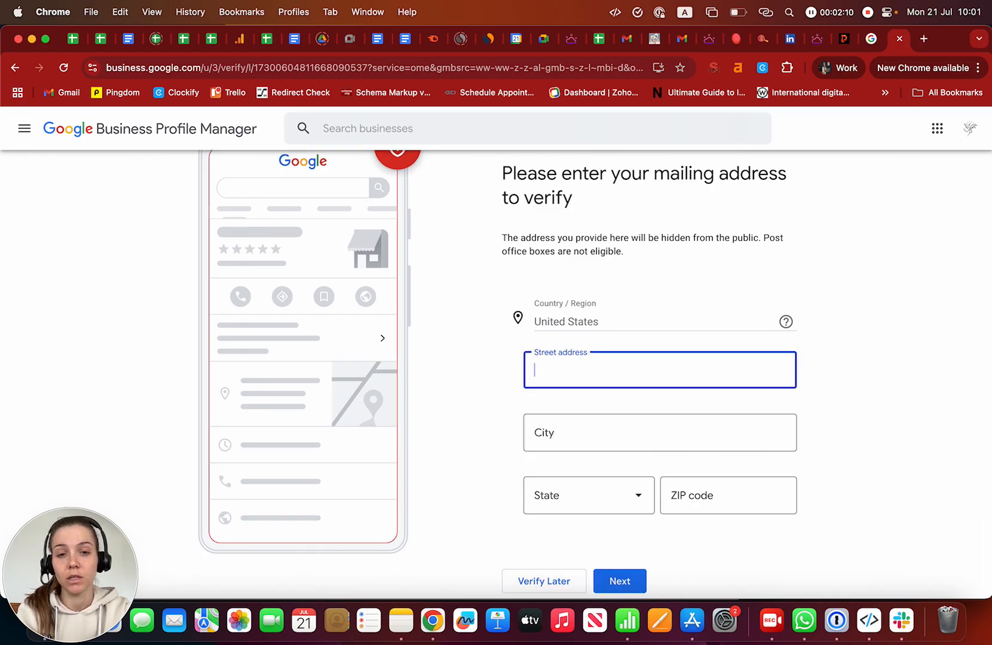
{"action": "left_click", "coordinate": [860, 382]}
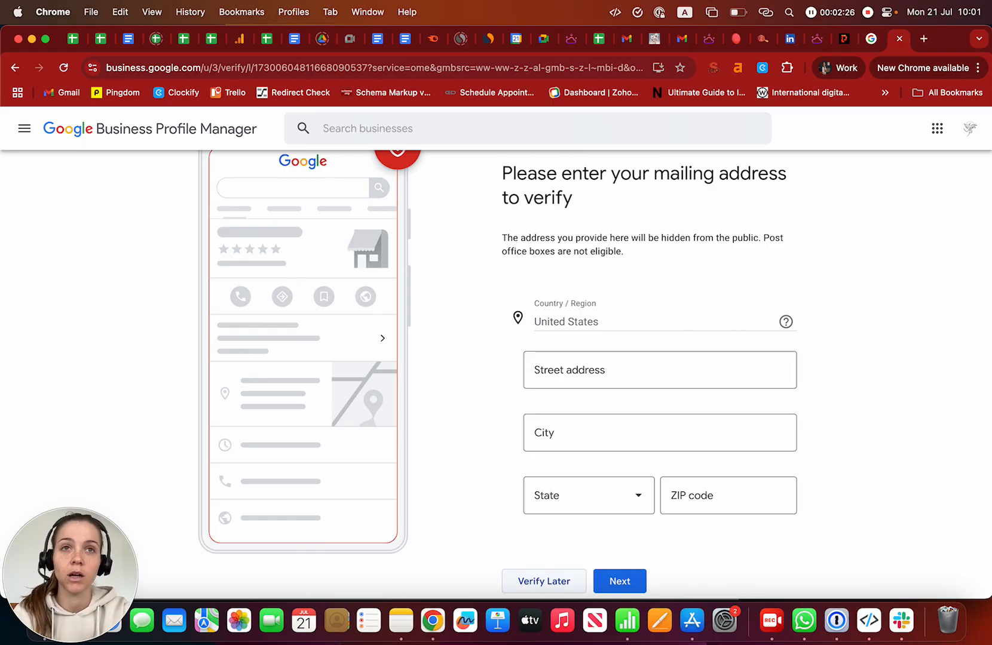
{"action": "left_click", "coordinate": [544, 581]}
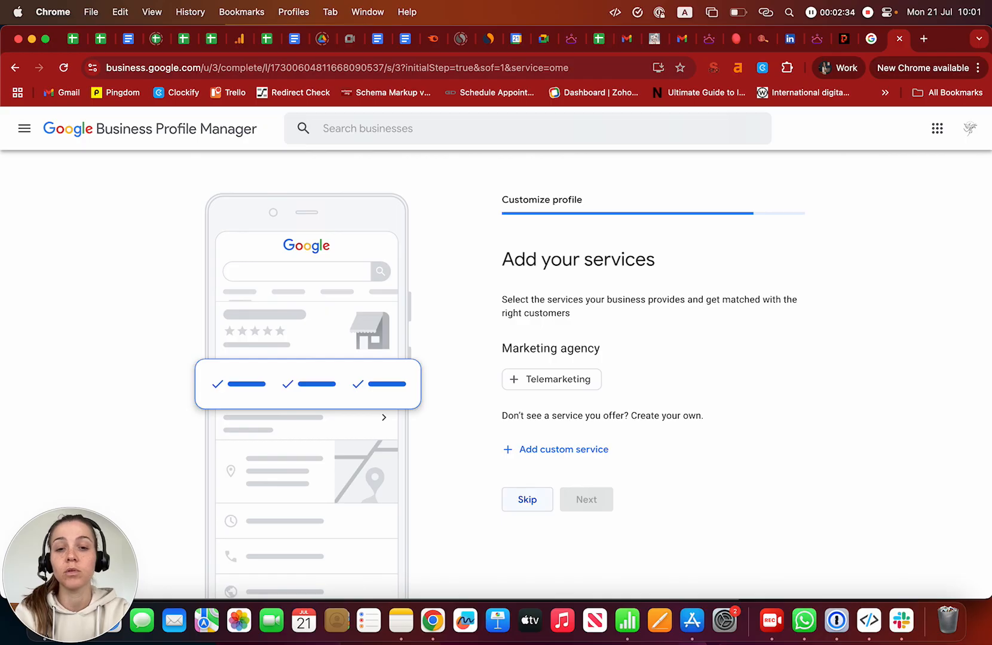
- Add the Telemarketing service and set Monday to open 24 hours
{"action": "left_click", "coordinate": [551, 379]}
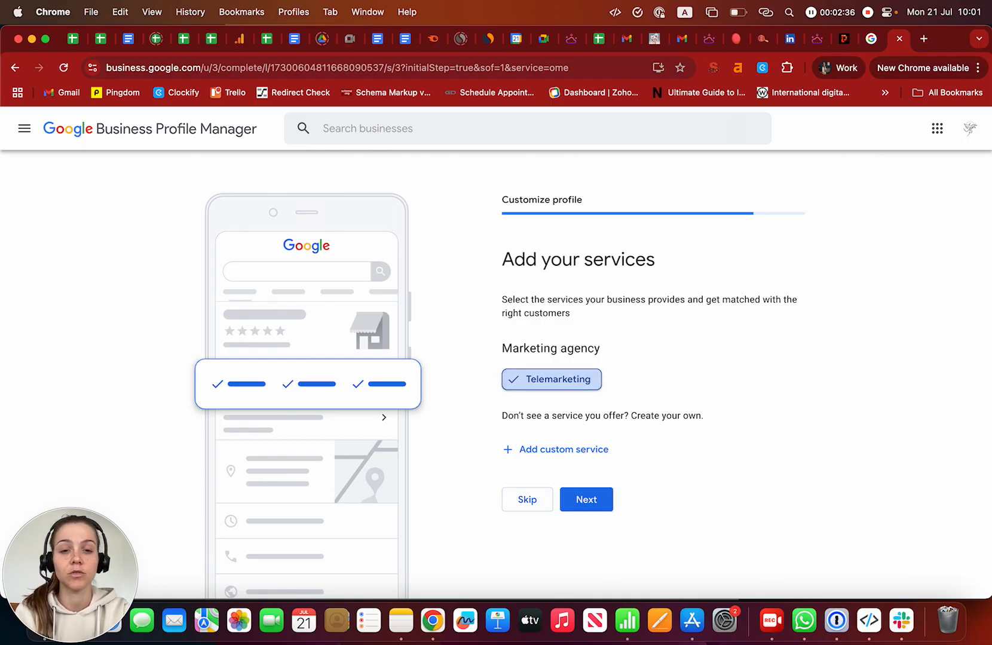
{"action": "left_click", "coordinate": [591, 504]}
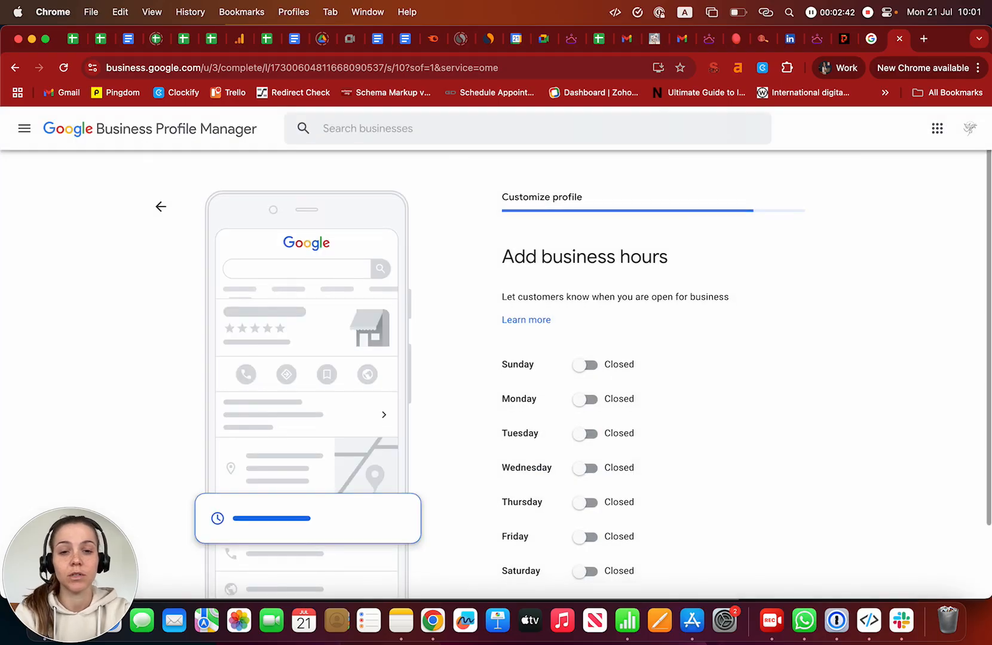
{"action": "left_click", "coordinate": [584, 401]}
{"action": "left_click", "coordinate": [585, 454]}
{"action": "scroll", "coordinate": [585, 454], "scroll_direction": "down", "scroll_amount": 2}
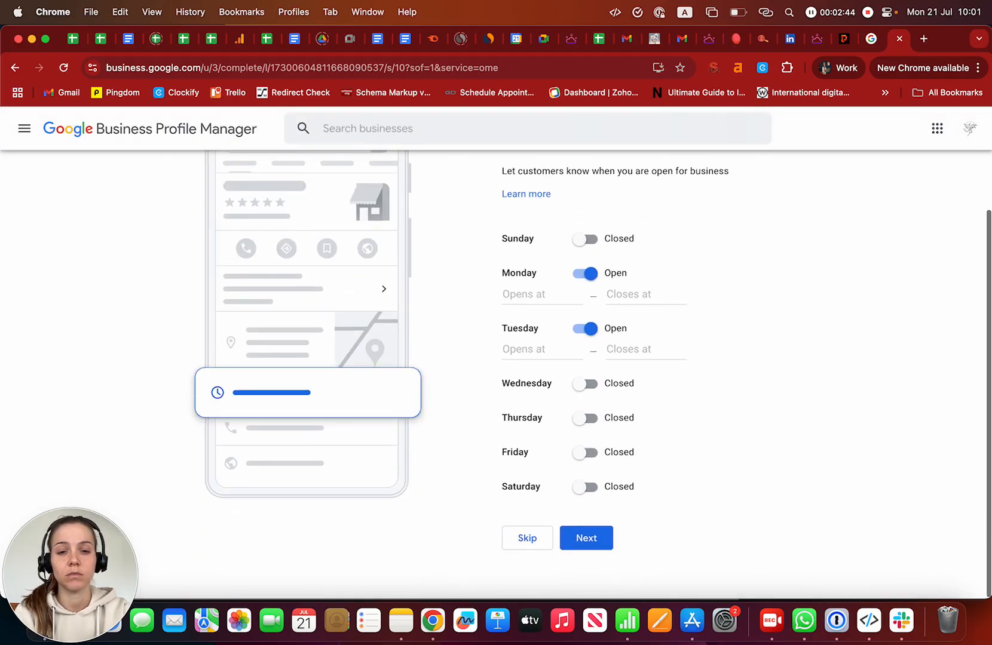
{"action": "left_click", "coordinate": [541, 295]}
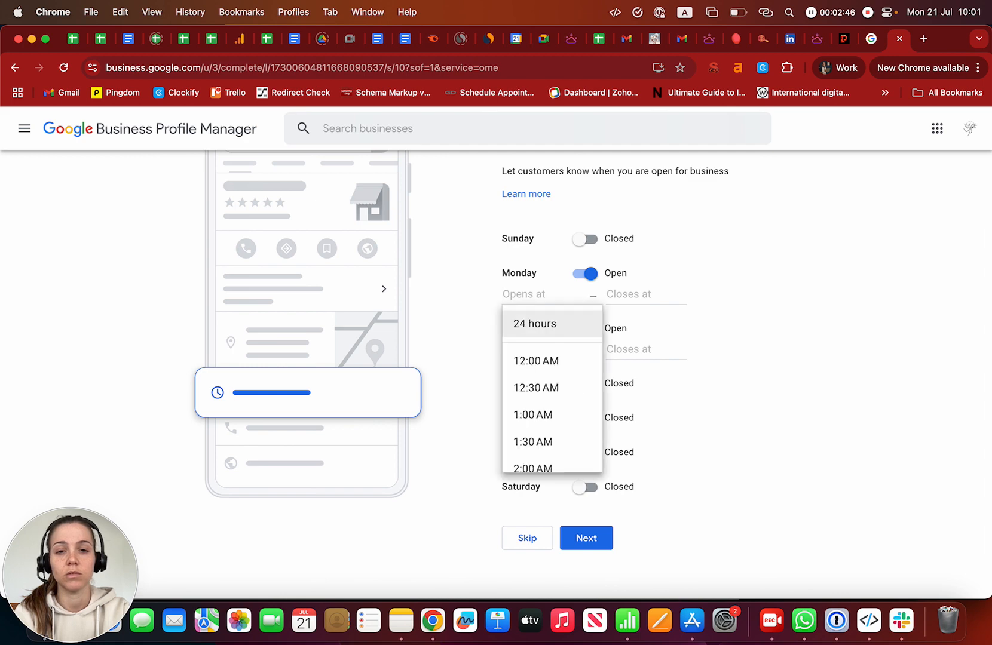
{"action": "left_click", "coordinate": [534, 323]}
- Set Tuesday, Wednesday and Thursday to open 24 hours
{"action": "left_click", "coordinate": [584, 328]}
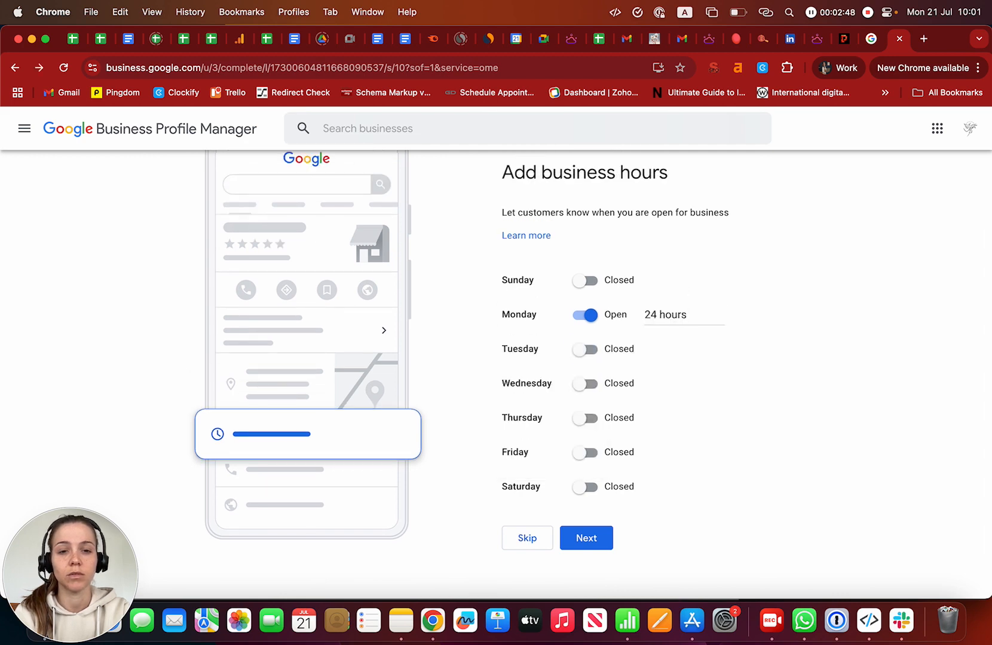
{"action": "left_click", "coordinate": [584, 349]}
{"action": "left_click", "coordinate": [541, 349]}
{"action": "left_click", "coordinate": [534, 378]}
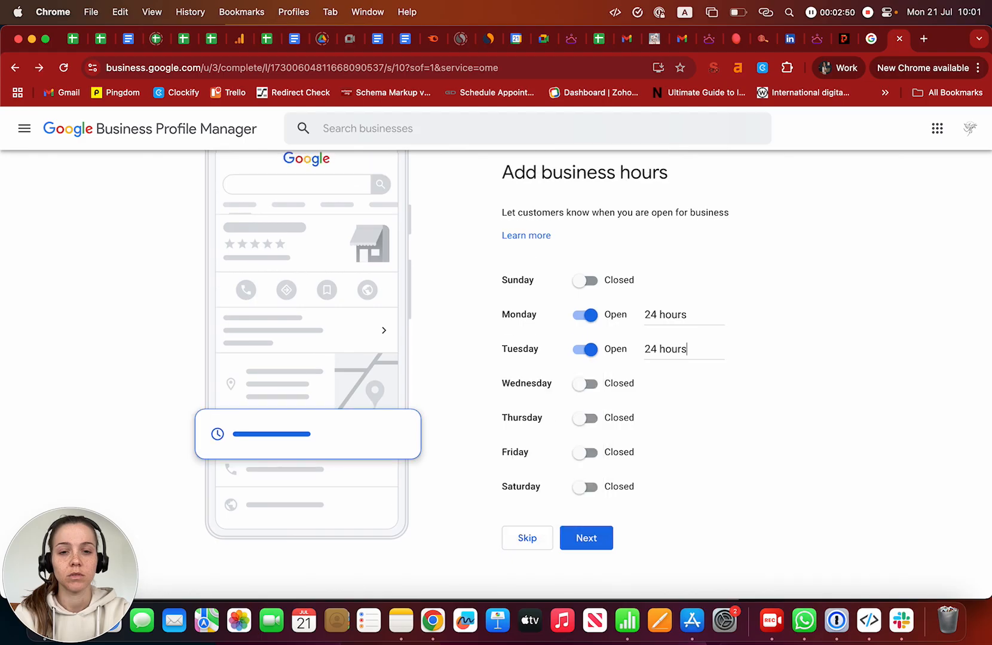
{"action": "left_click", "coordinate": [584, 383]}
{"action": "left_click", "coordinate": [542, 404]}
{"action": "left_click", "coordinate": [531, 433]}
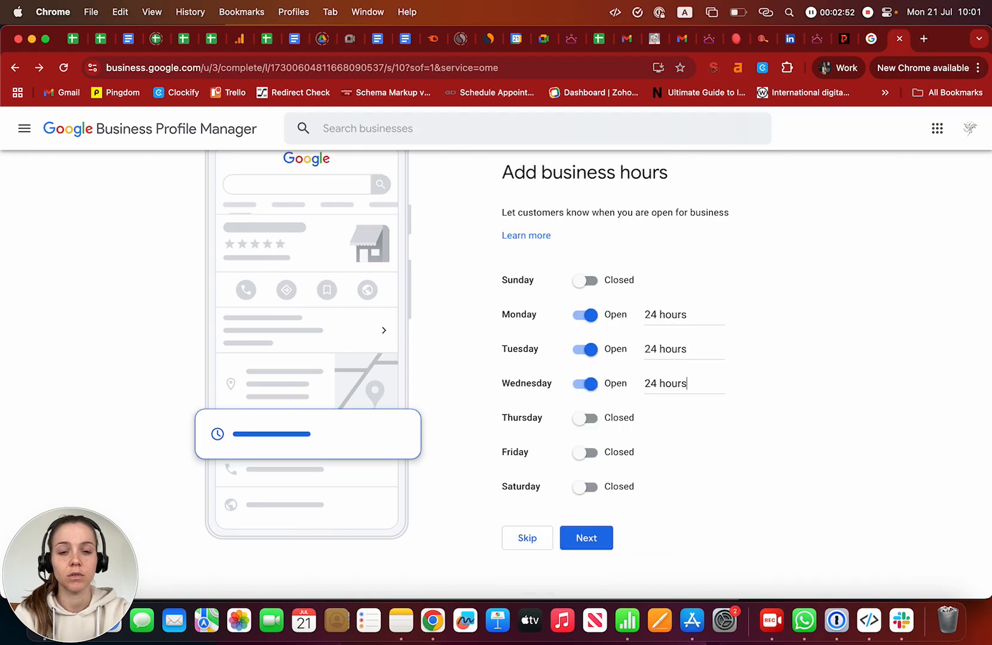
{"action": "left_click", "coordinate": [584, 418]}
{"action": "left_click", "coordinate": [541, 439]}
{"action": "left_click", "coordinate": [532, 468]}
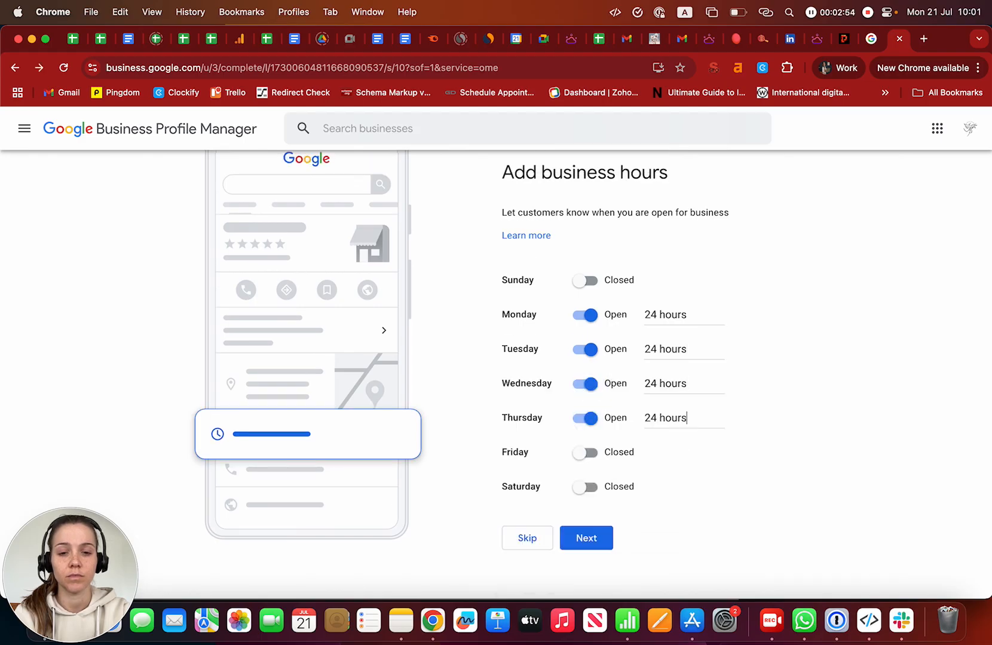
- Set Friday and Saturday to open 24 hours, keep Sunday closed, and save the hours
{"action": "left_click", "coordinate": [584, 452]}
{"action": "left_click", "coordinate": [541, 473]}
{"action": "left_click", "coordinate": [531, 503]}
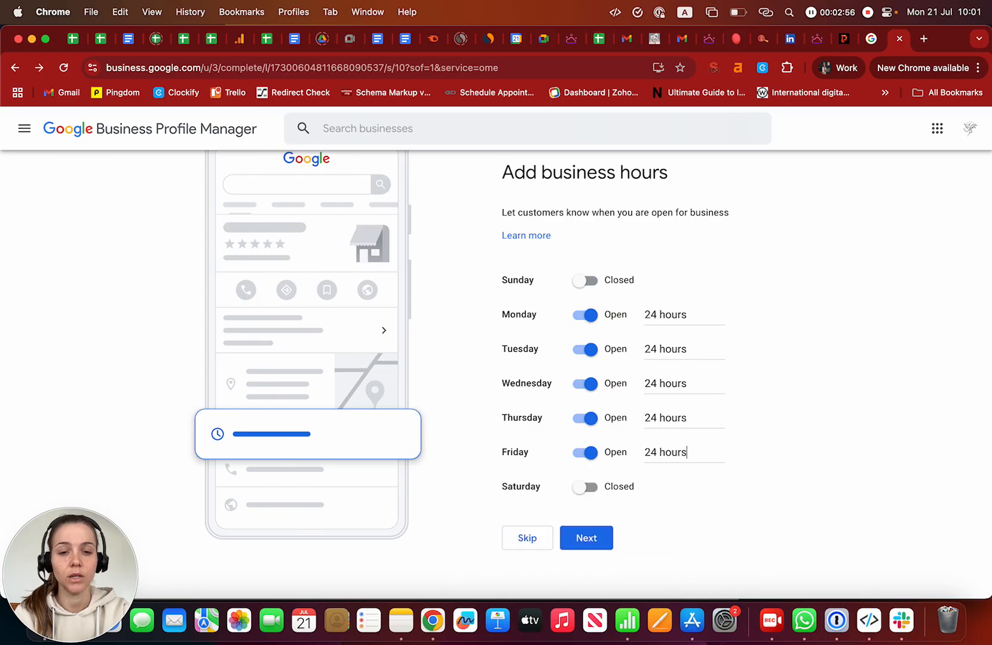
{"action": "left_click", "coordinate": [584, 507]}
{"action": "left_click", "coordinate": [541, 507]}
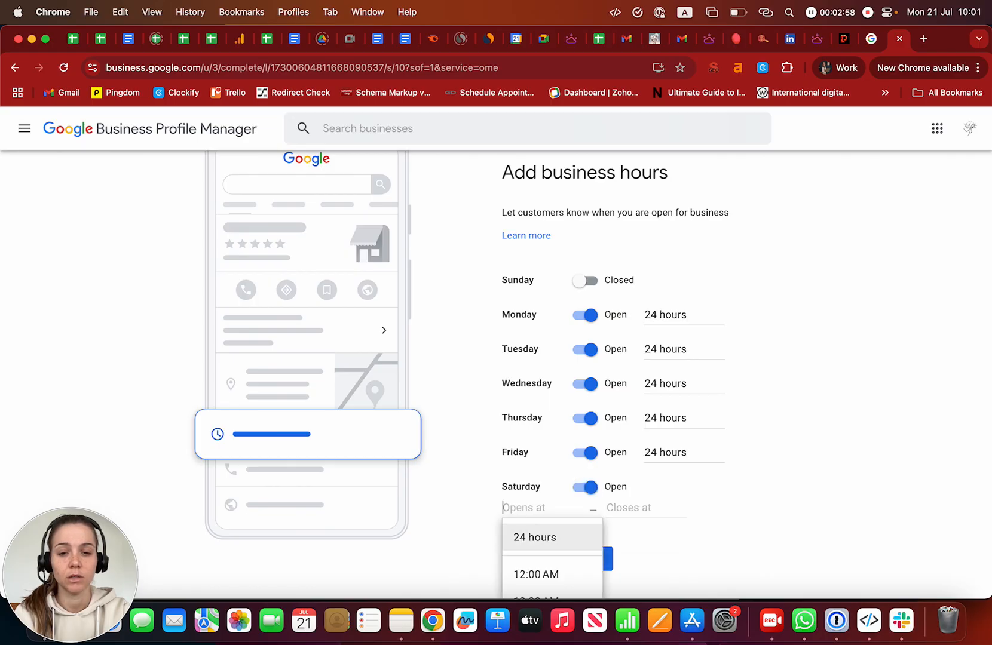
{"action": "left_click", "coordinate": [531, 536]}
{"action": "left_click", "coordinate": [586, 537]}
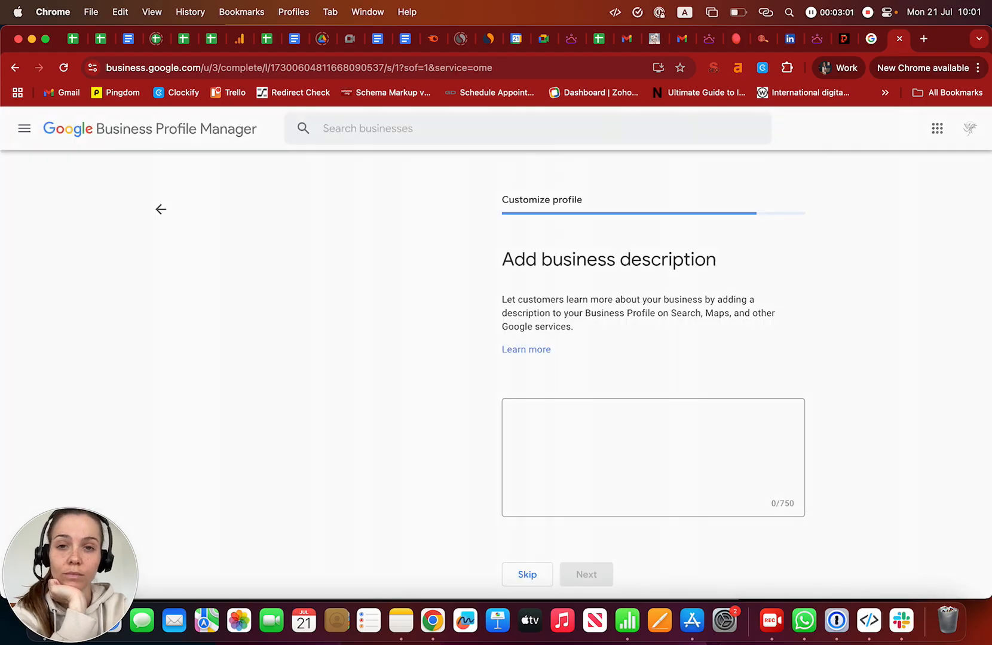
{"action": "left_click", "coordinate": [512, 416]}
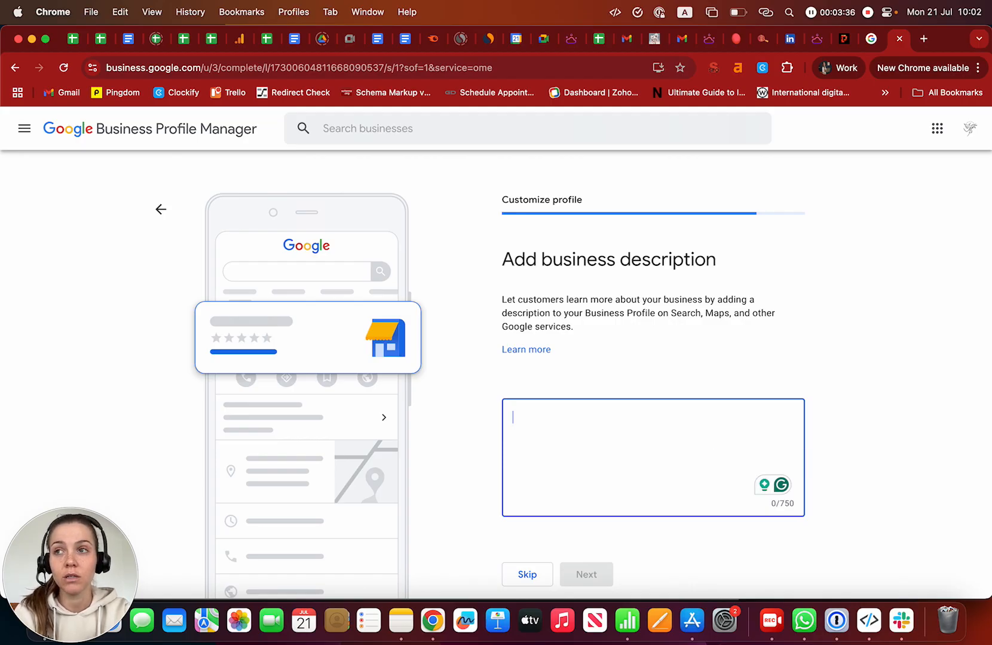
- Skip both the business description and the business photos steps
{"action": "scroll", "coordinate": [574, 374], "scroll_direction": "down", "scroll_amount": 2}
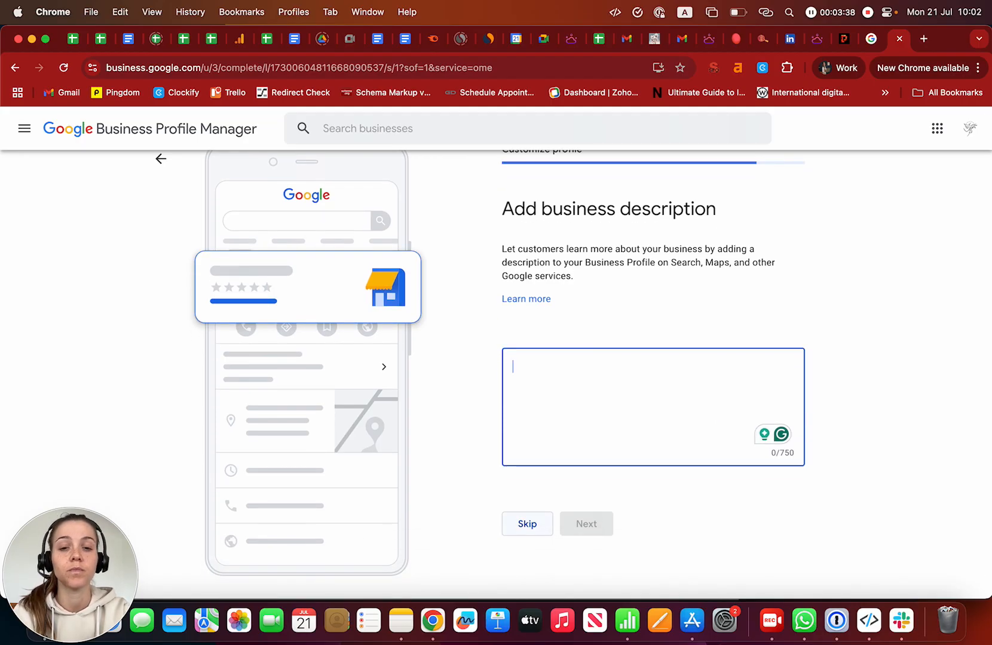
{"action": "left_click", "coordinate": [527, 524]}
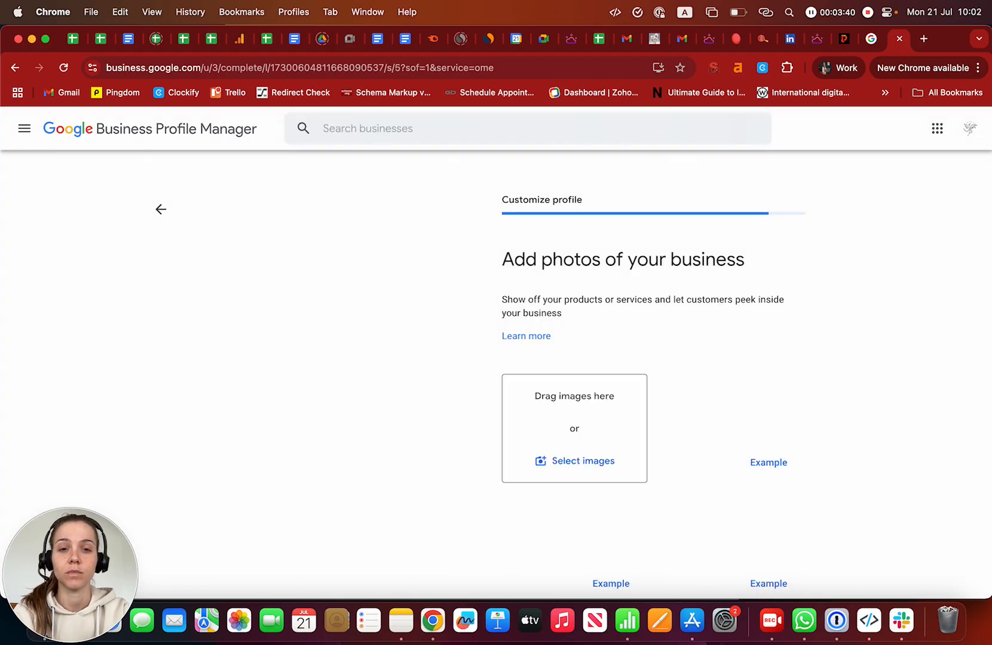
{"action": "scroll", "coordinate": [574, 373], "scroll_direction": "down", "scroll_amount": 3}
{"action": "scroll", "coordinate": [573, 374], "scroll_direction": "down", "scroll_amount": 1}
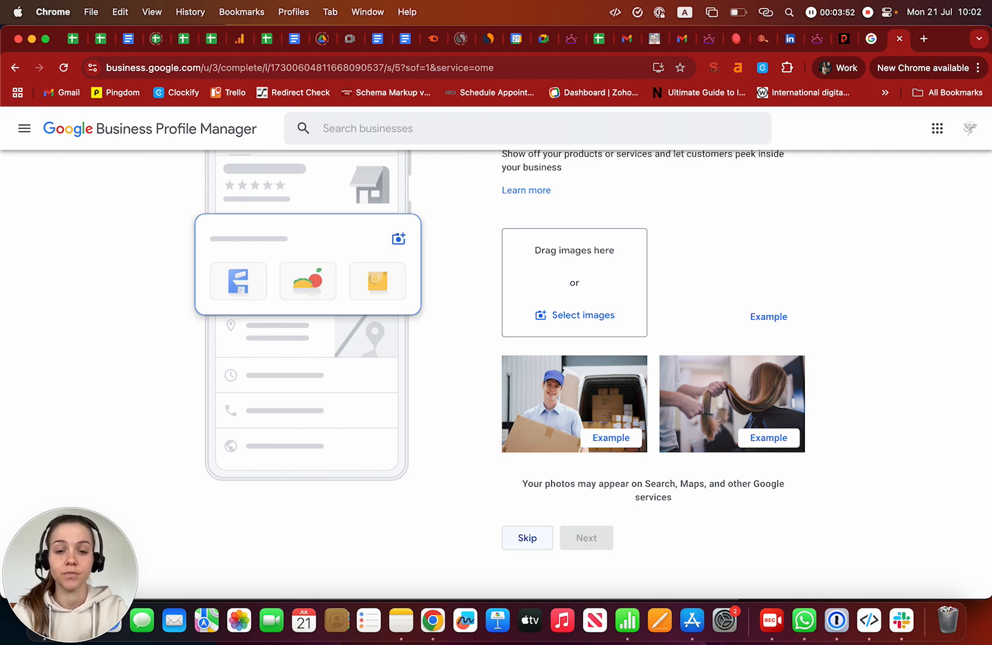
{"action": "left_click", "coordinate": [527, 538]}
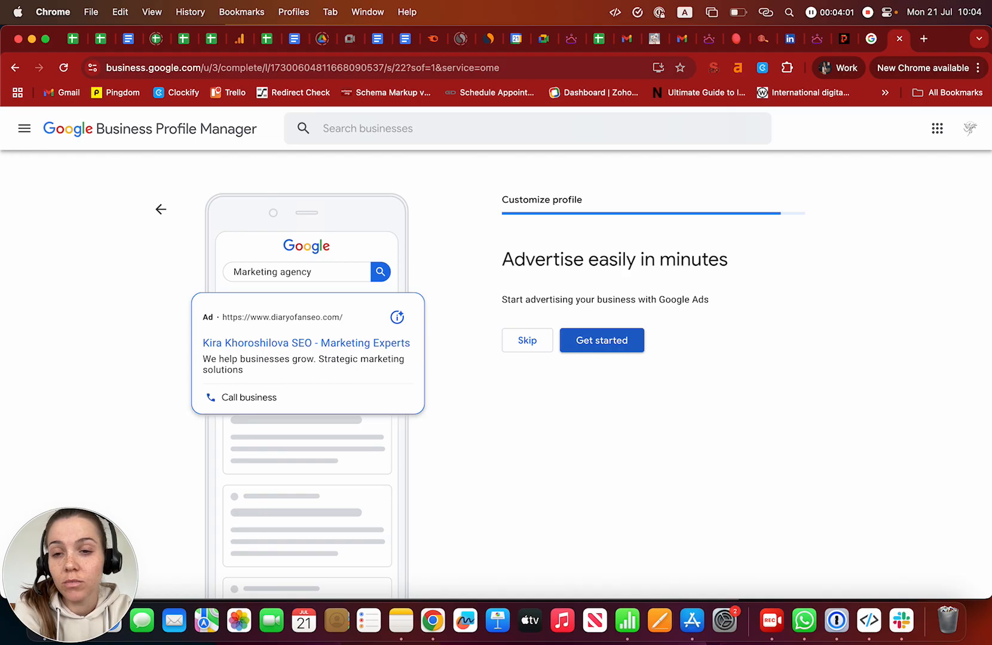
- Decline the Google Ads and custom business email offers and finish the profile setup
{"action": "left_click", "coordinate": [527, 340]}
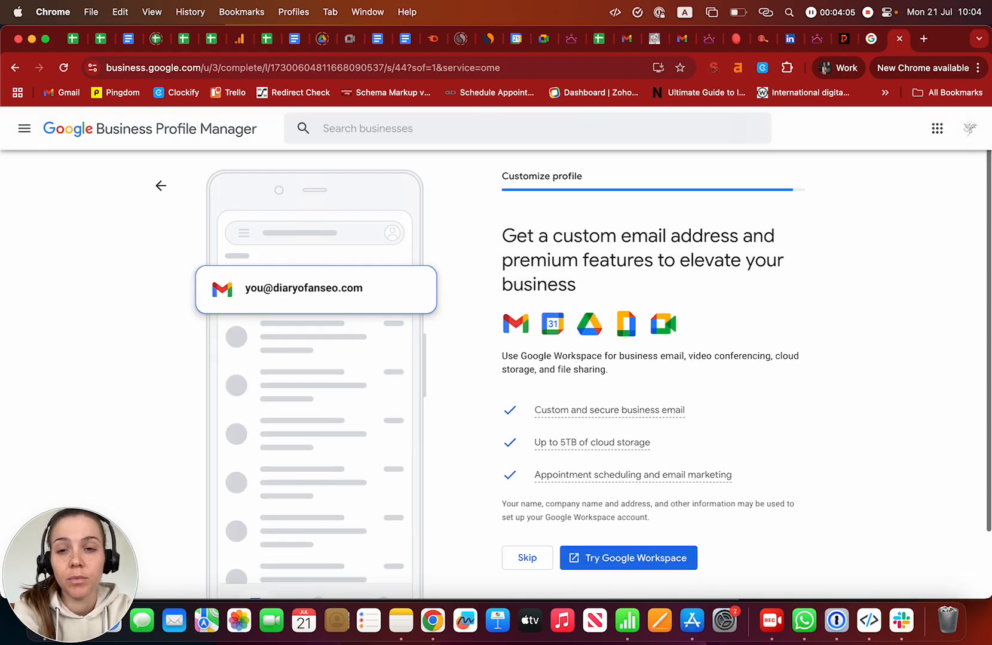
{"action": "scroll", "coordinate": [573, 371], "scroll_direction": "down", "scroll_amount": 1}
{"action": "left_click", "coordinate": [527, 518]}
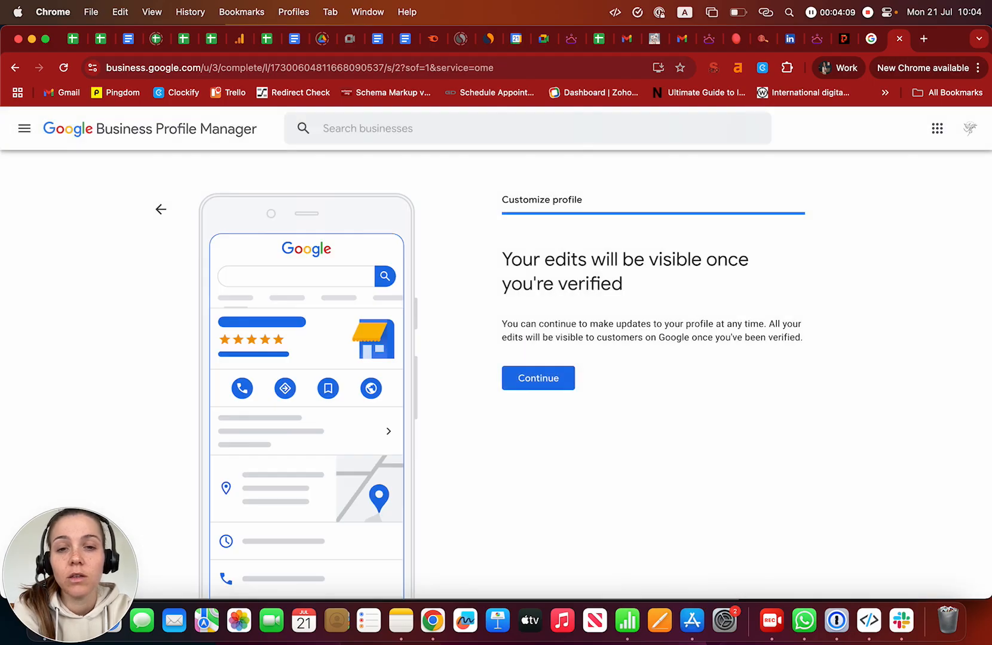
{"action": "left_click", "coordinate": [538, 378]}
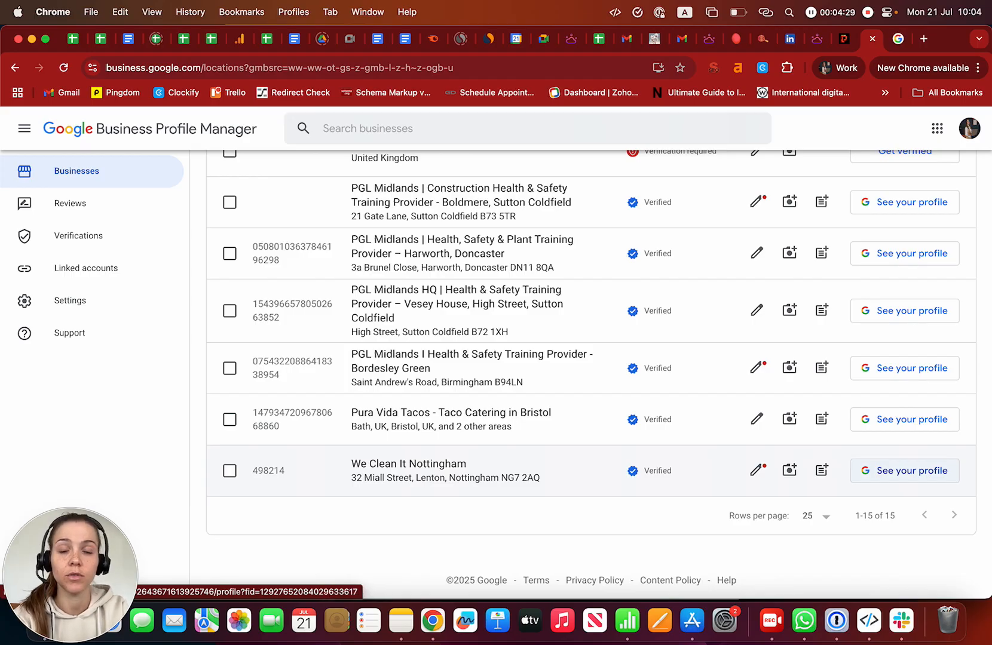
- View the We Clean It Nottingham profile on Google Search
{"action": "left_click", "coordinate": [905, 471]}
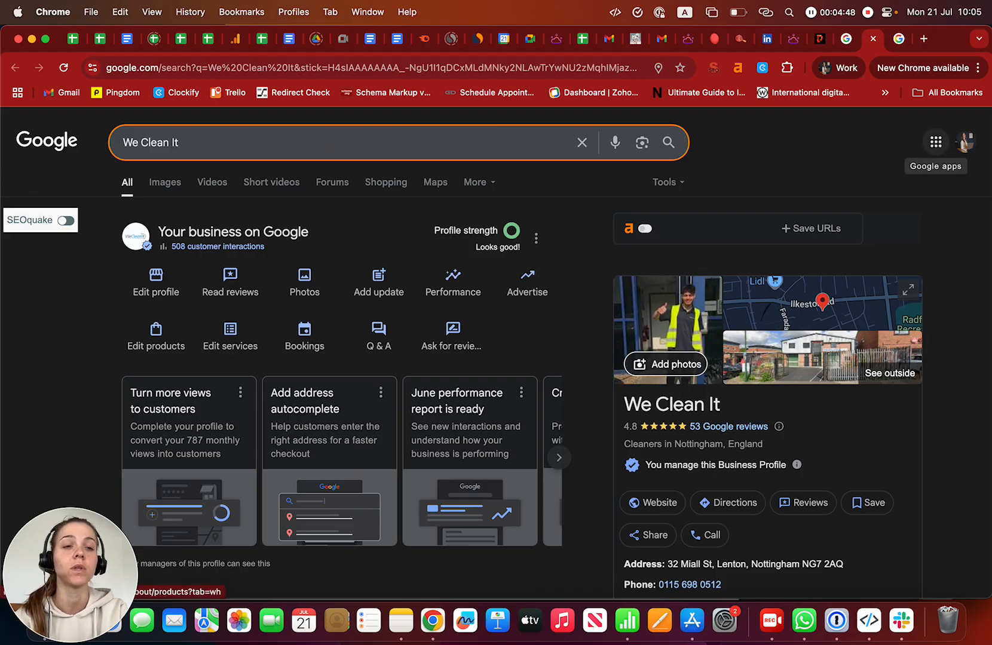
- Briefly show the Google apps list, then open We Clean It's business information editor
{"action": "left_click", "coordinate": [936, 142]}
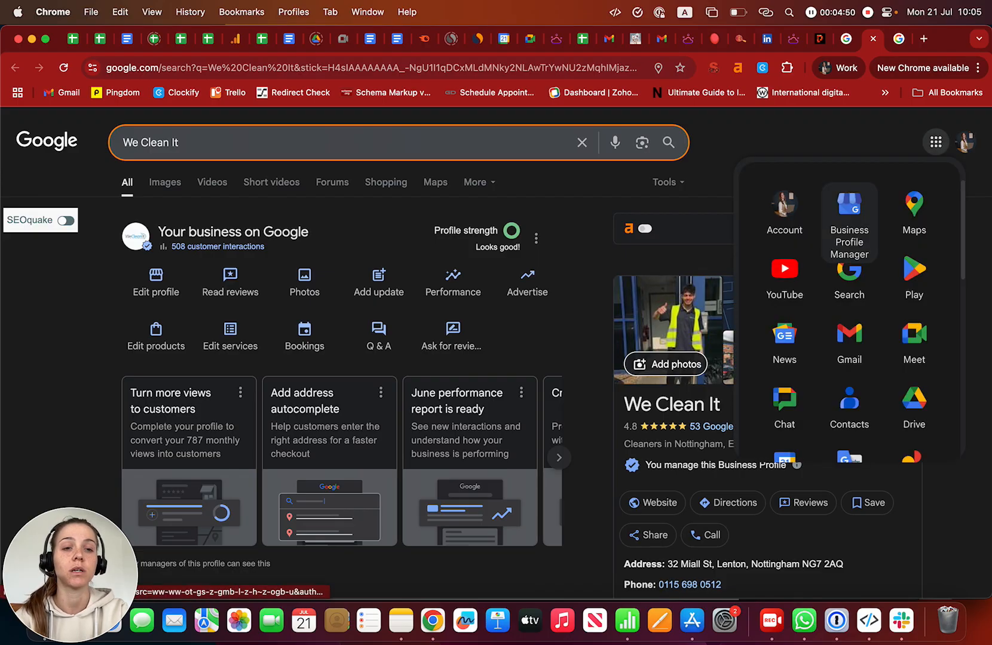
{"action": "left_click", "coordinate": [709, 206]}
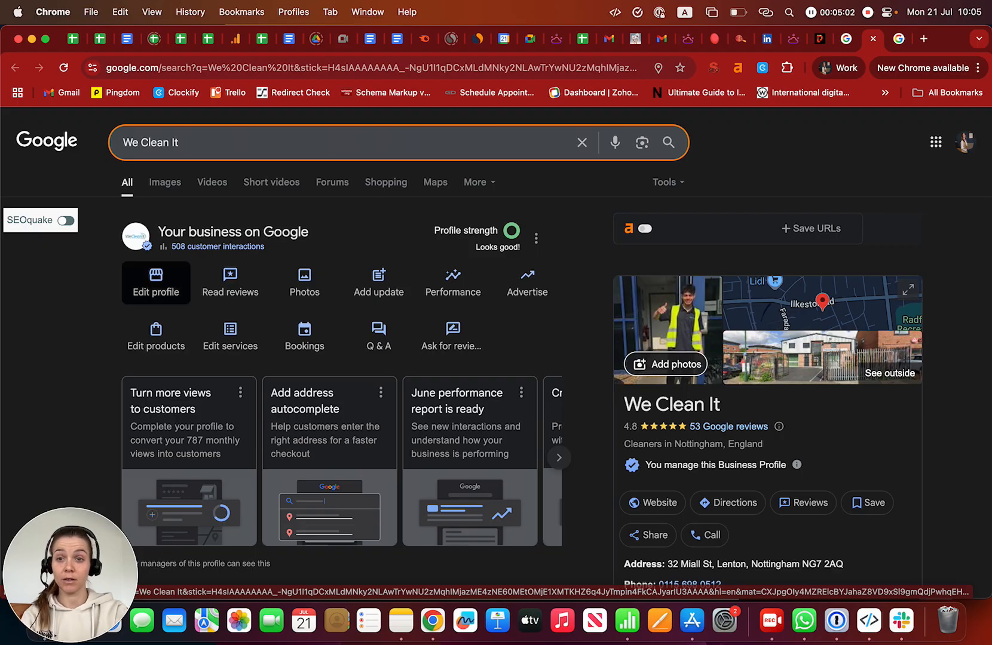
{"action": "left_click", "coordinate": [155, 283]}
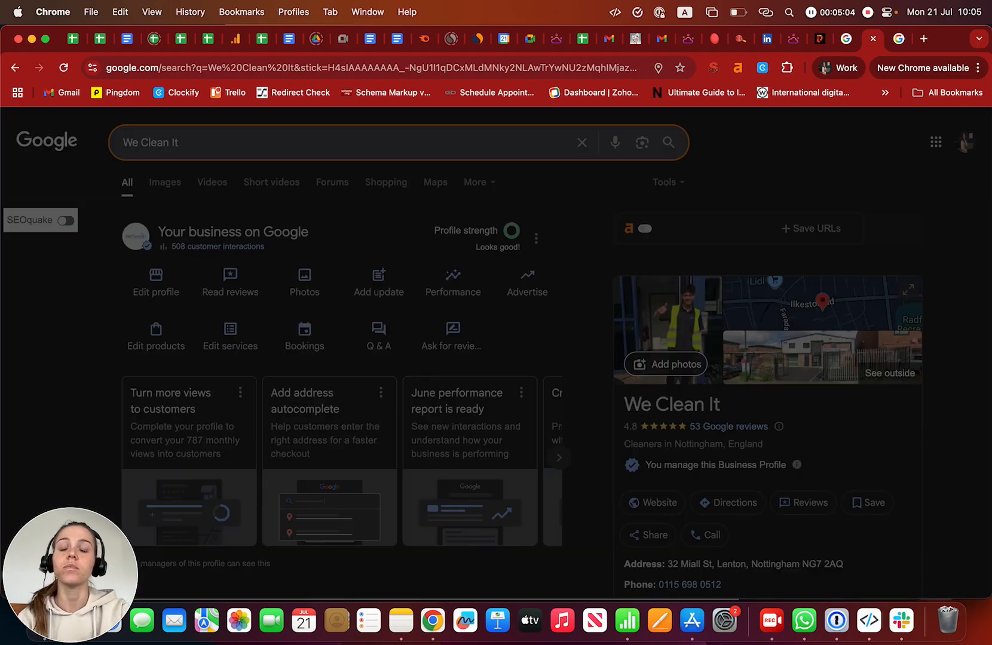
{"action": "scroll", "coordinate": [496, 382], "scroll_direction": "down", "scroll_amount": 2}
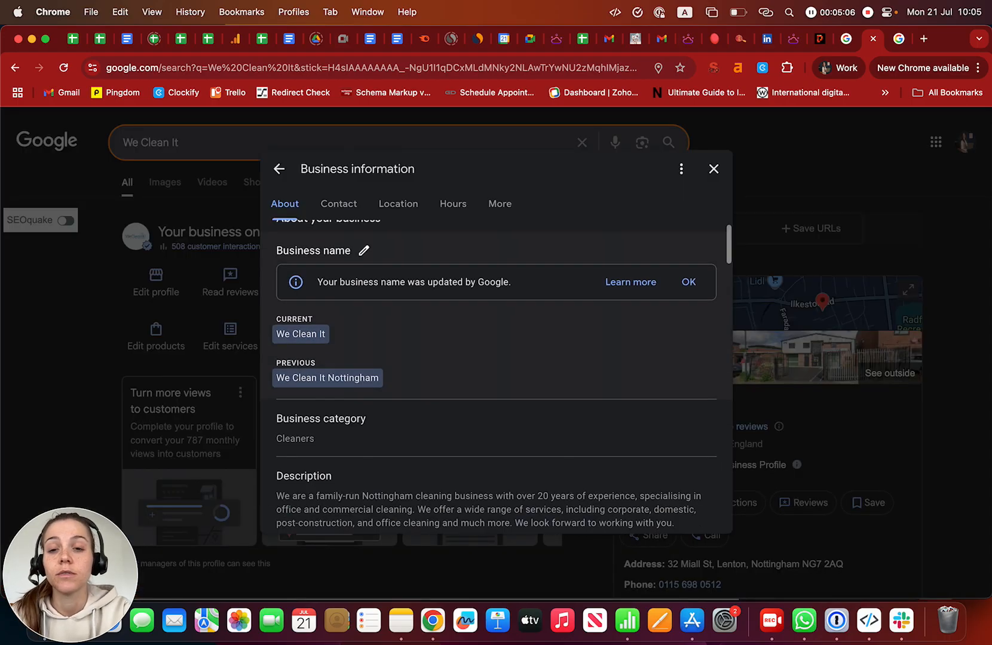
{"action": "scroll", "coordinate": [495, 383], "scroll_direction": "down", "scroll_amount": 3}
{"action": "scroll", "coordinate": [496, 382], "scroll_direction": "down", "scroll_amount": 2}
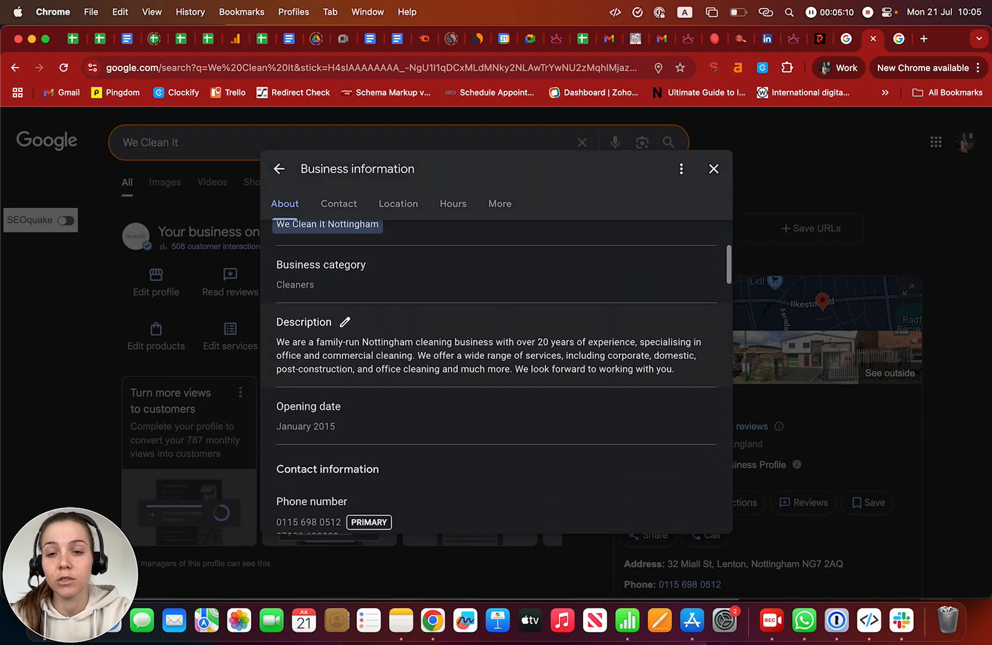
{"action": "scroll", "coordinate": [496, 382], "scroll_direction": "down", "scroll_amount": 3}
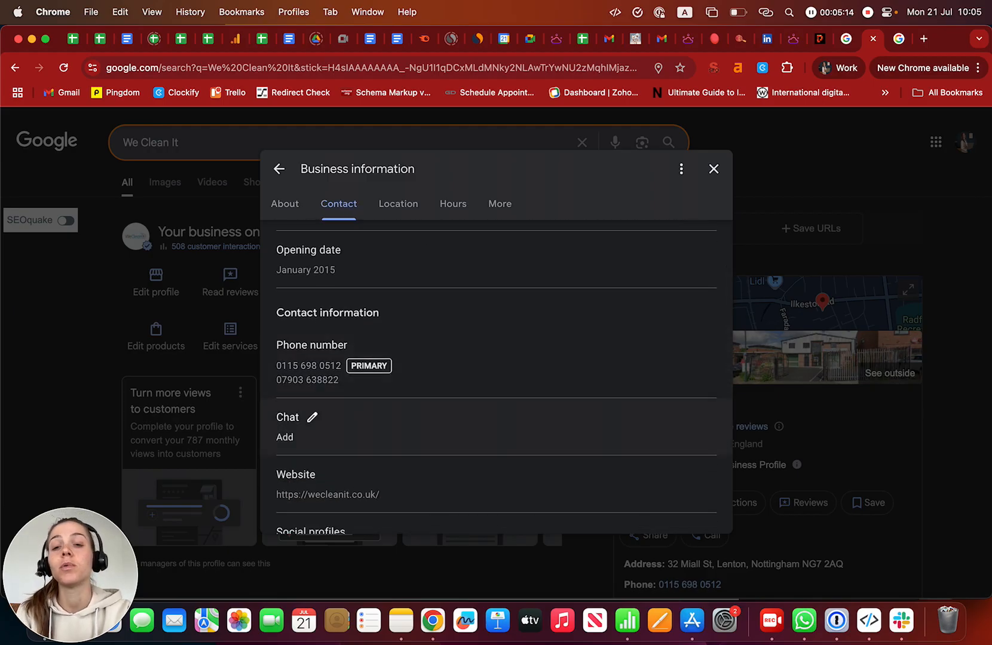
{"action": "scroll", "coordinate": [359, 424], "scroll_direction": "down", "scroll_amount": 2}
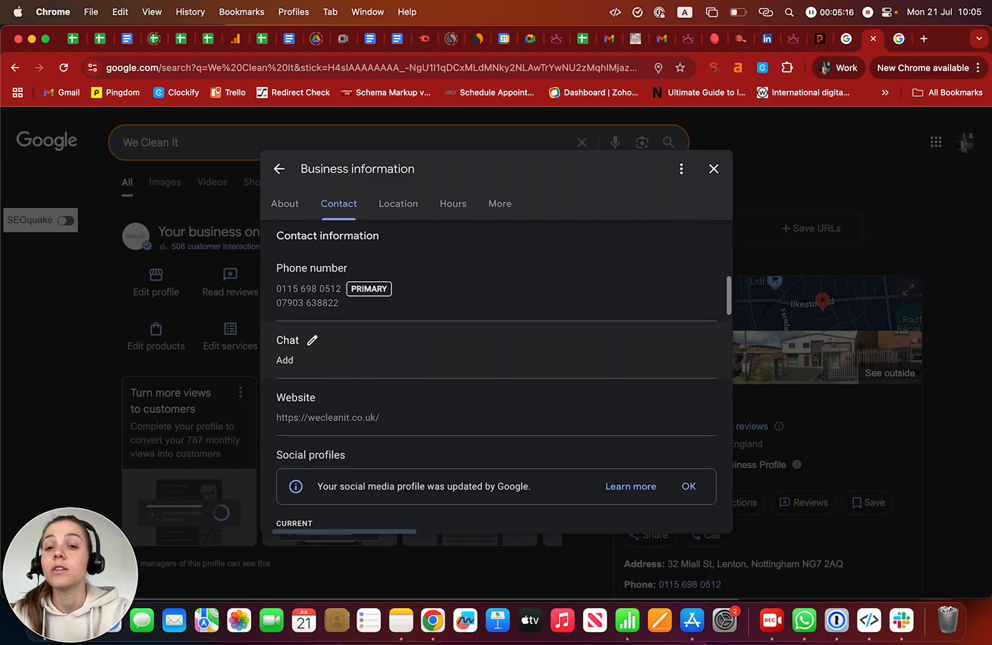
{"action": "left_click", "coordinate": [312, 340]}
{"action": "left_click", "coordinate": [350, 402]}
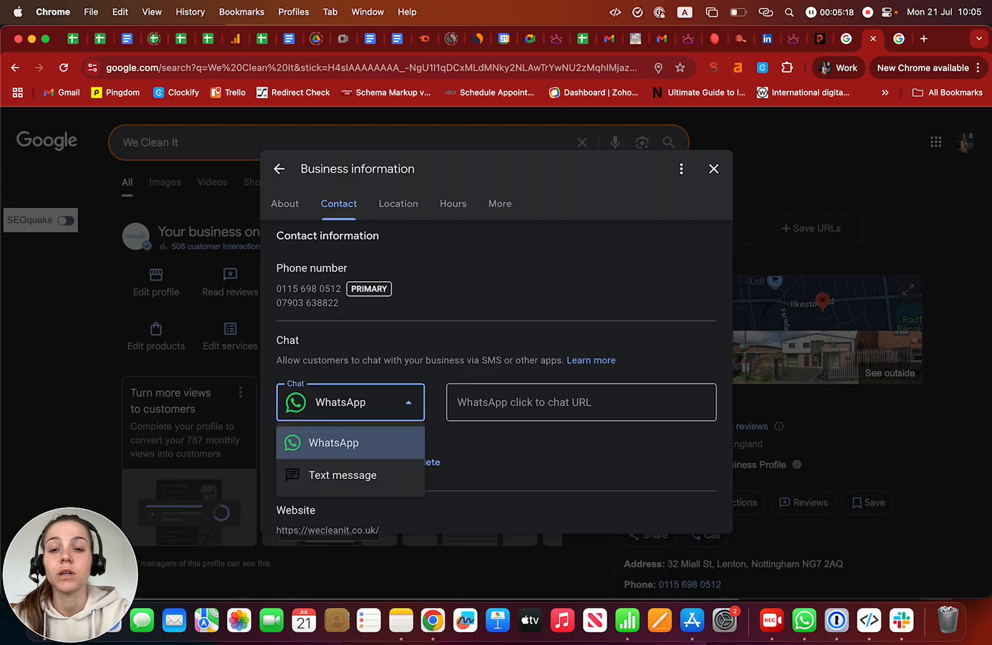
{"action": "key", "text": "Escape"}
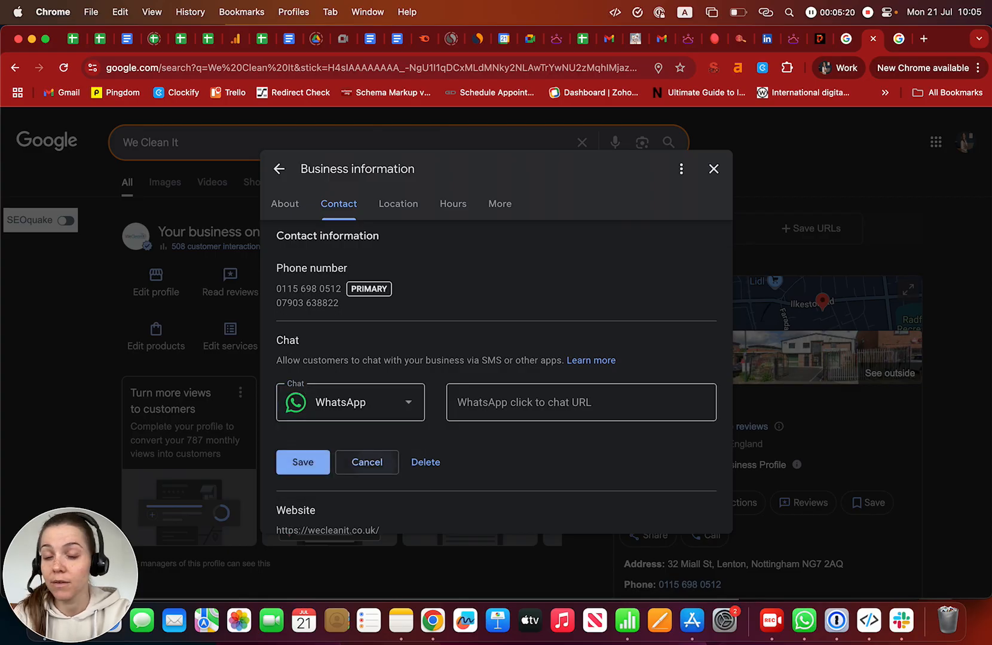
{"action": "left_click", "coordinate": [367, 462]}
{"action": "scroll", "coordinate": [358, 466], "scroll_direction": "down", "scroll_amount": 2}
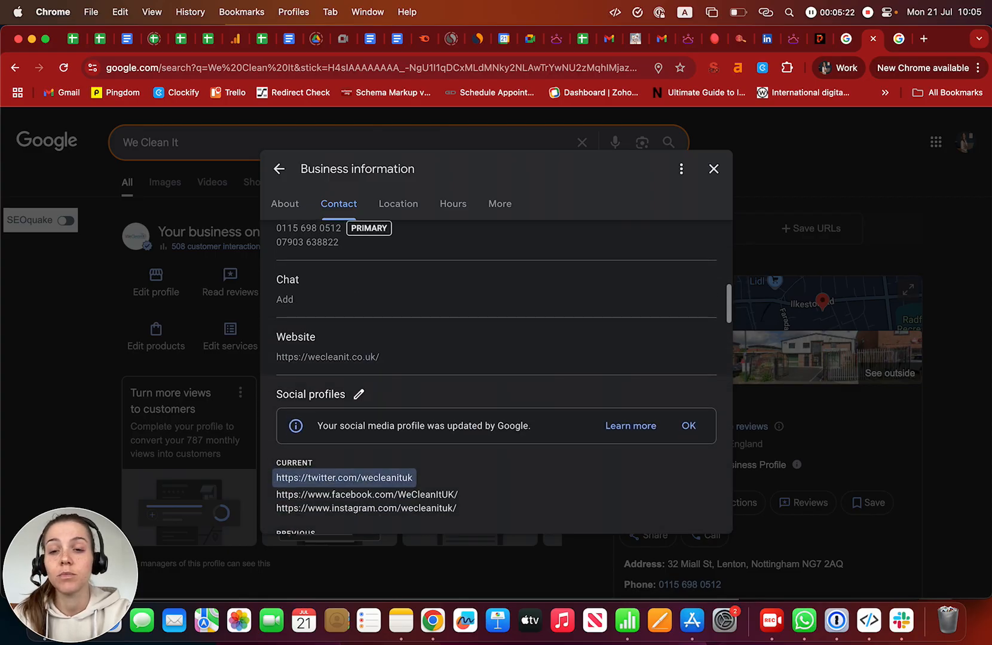
{"action": "scroll", "coordinate": [494, 376], "scroll_direction": "down", "scroll_amount": 3}
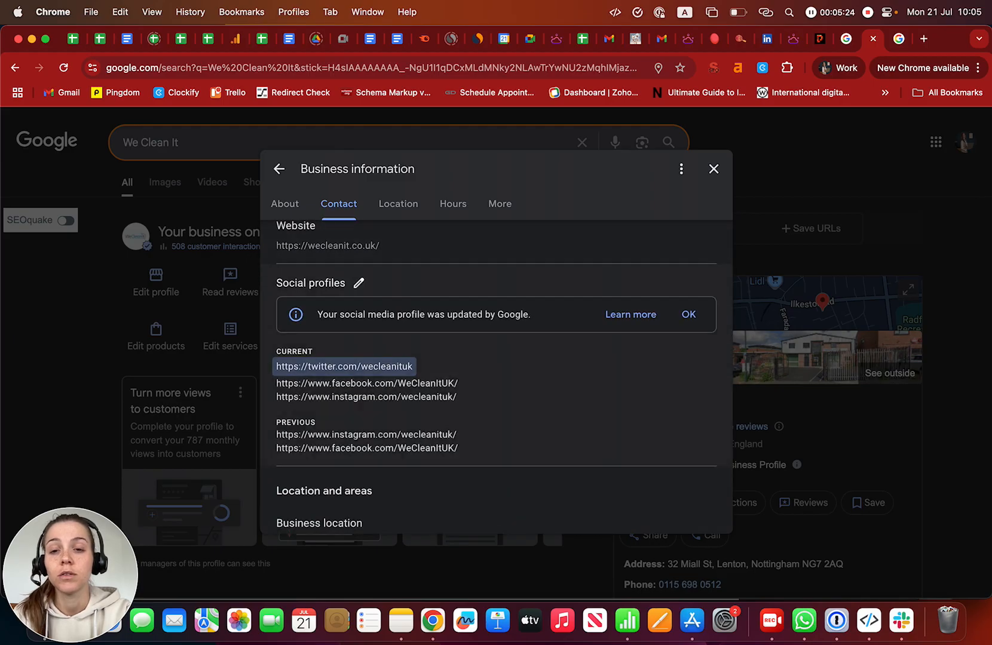
{"action": "scroll", "coordinate": [494, 376], "scroll_direction": "down", "scroll_amount": 4}
- Review the Derbyshire and Nottingham service areas and 08:00–19:00 hours, cancelling special hours
{"action": "scroll", "coordinate": [495, 377], "scroll_direction": "down", "scroll_amount": 8}
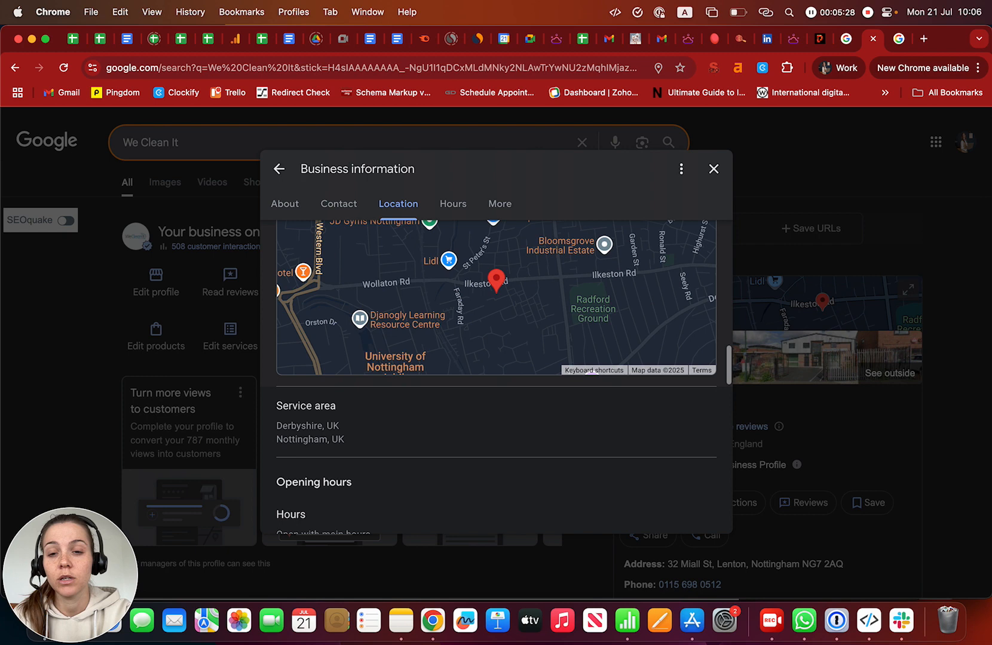
{"action": "scroll", "coordinate": [494, 376], "scroll_direction": "down", "scroll_amount": 5}
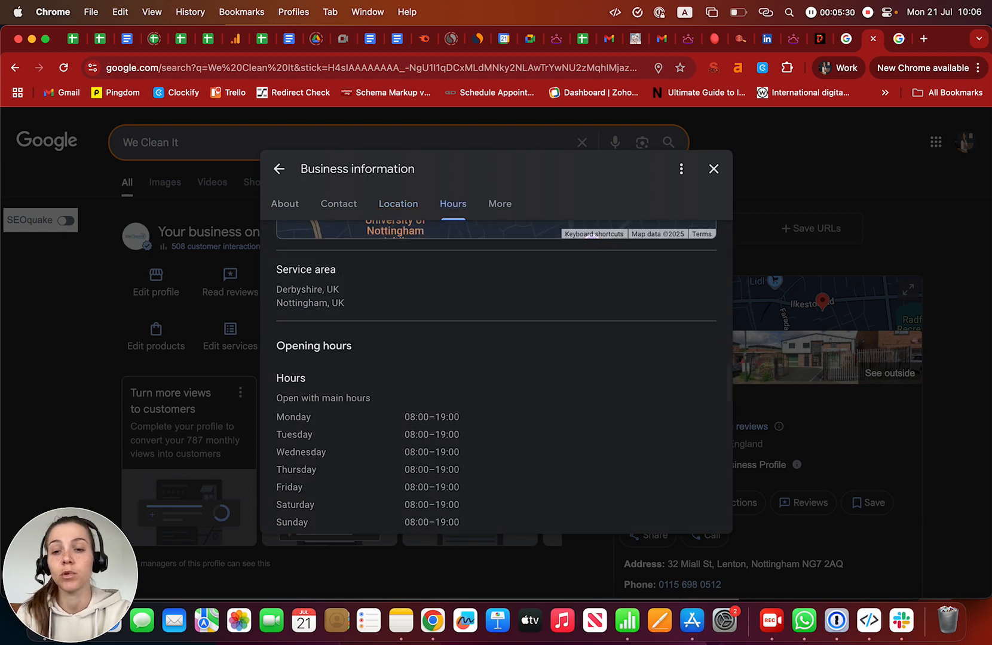
{"action": "scroll", "coordinate": [495, 377], "scroll_direction": "down", "scroll_amount": 4}
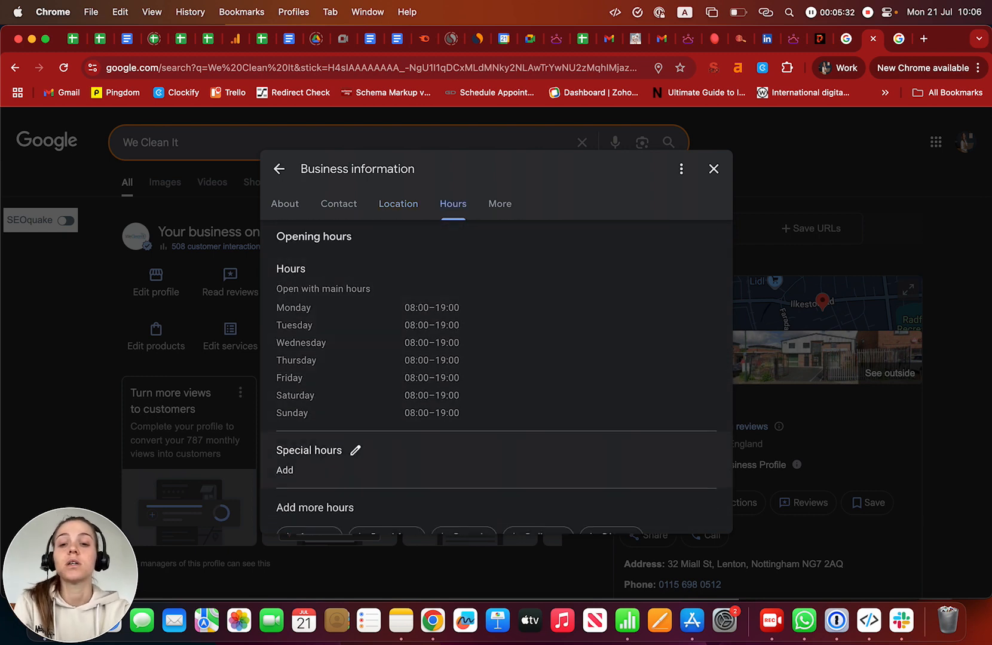
{"action": "left_click", "coordinate": [355, 449]}
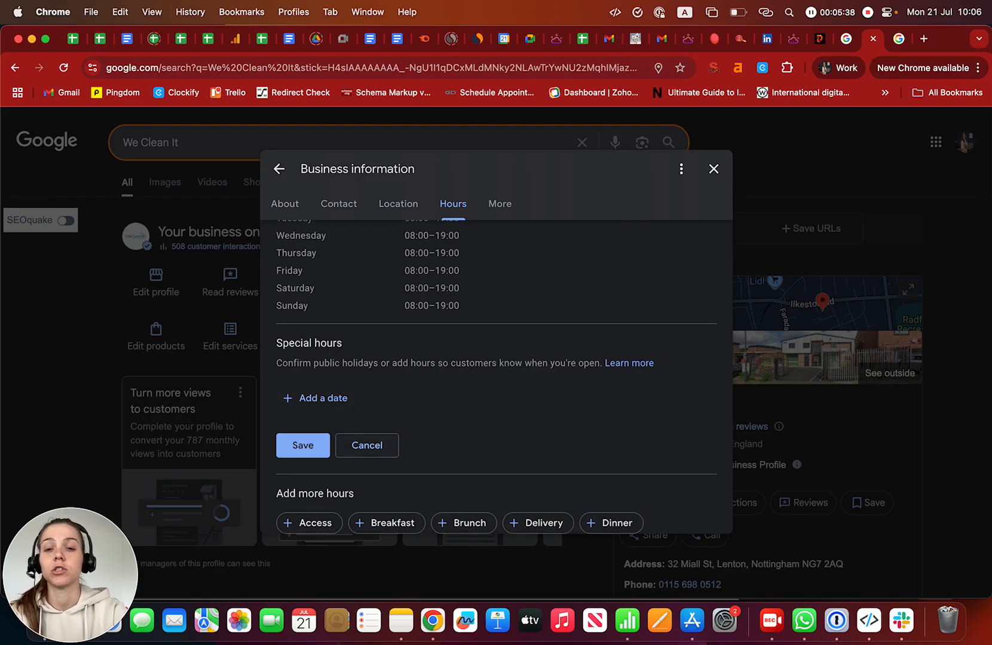
{"action": "left_click", "coordinate": [367, 445]}
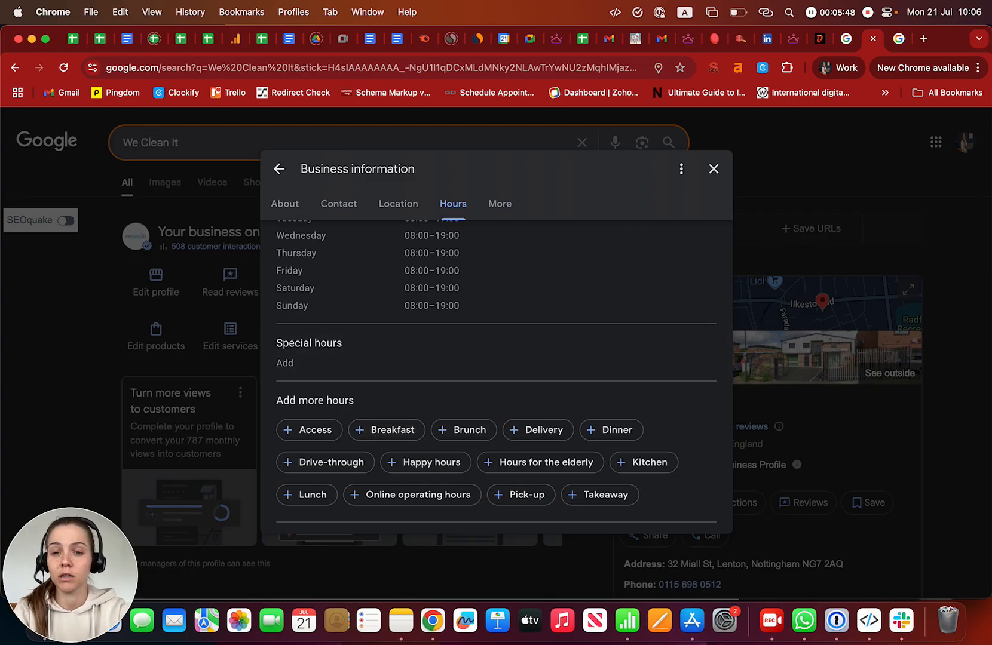
{"action": "scroll", "coordinate": [496, 371], "scroll_direction": "down", "scroll_amount": 3}
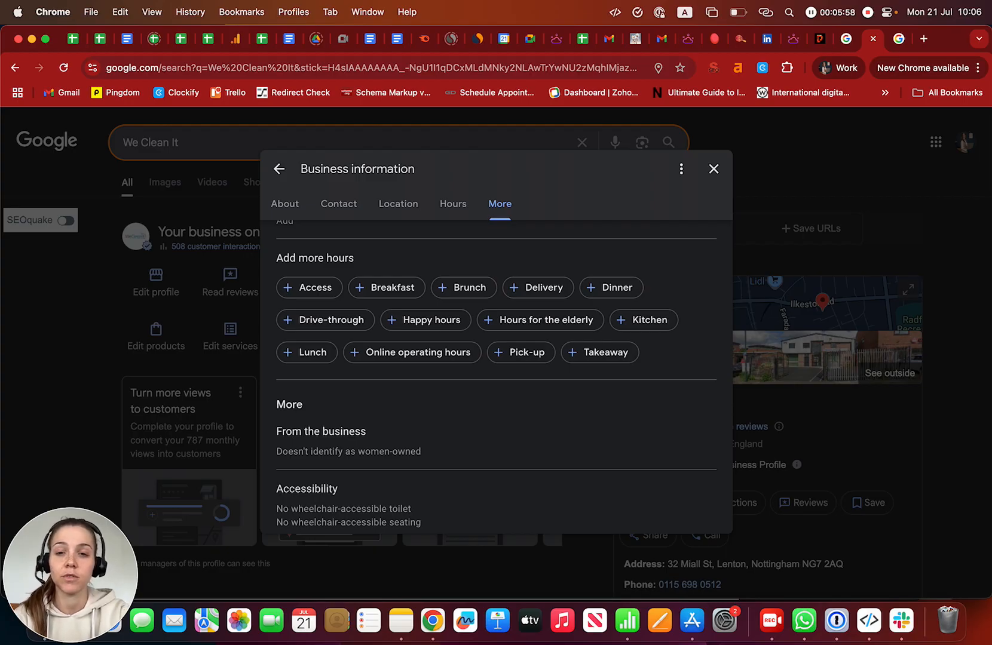
- Save the From the business attribute as not women-owned
{"action": "scroll", "coordinate": [495, 376], "scroll_direction": "down", "scroll_amount": 4}
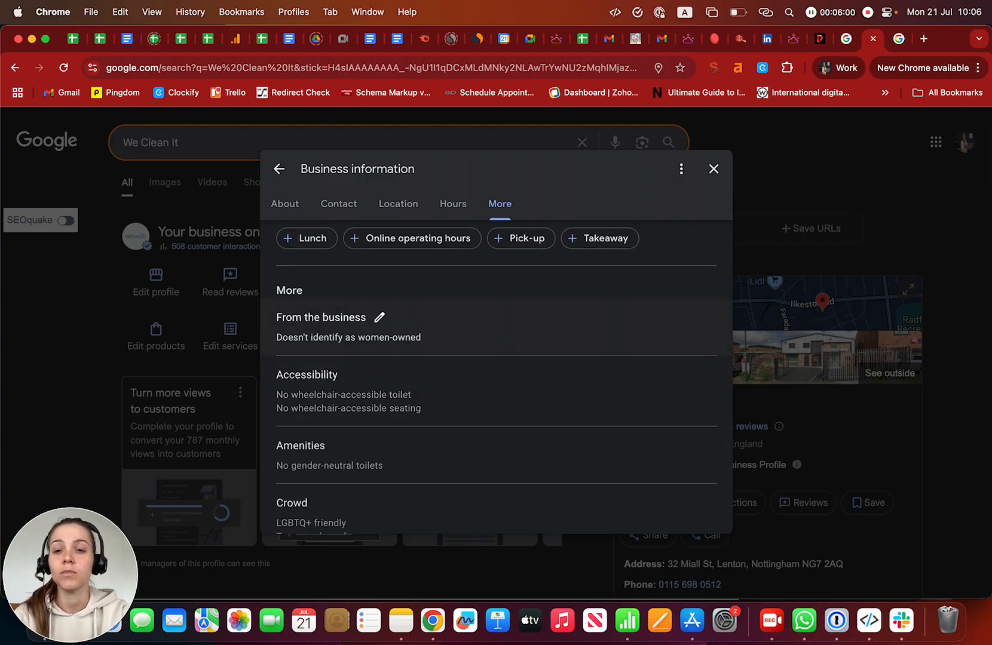
{"action": "scroll", "coordinate": [495, 341], "scroll_direction": "down", "scroll_amount": 2}
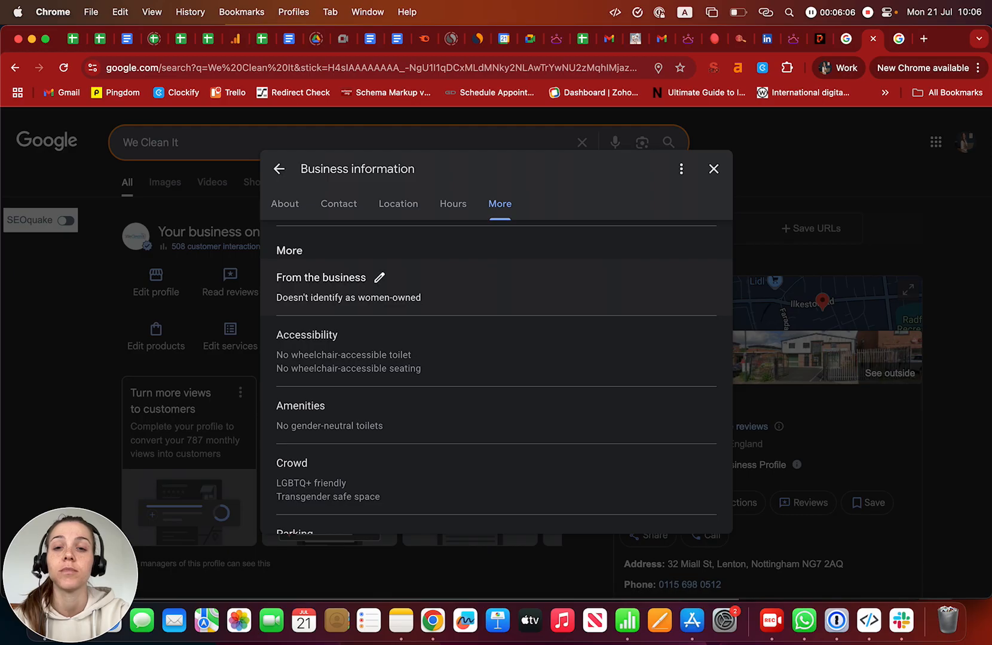
{"action": "left_click", "coordinate": [379, 278]}
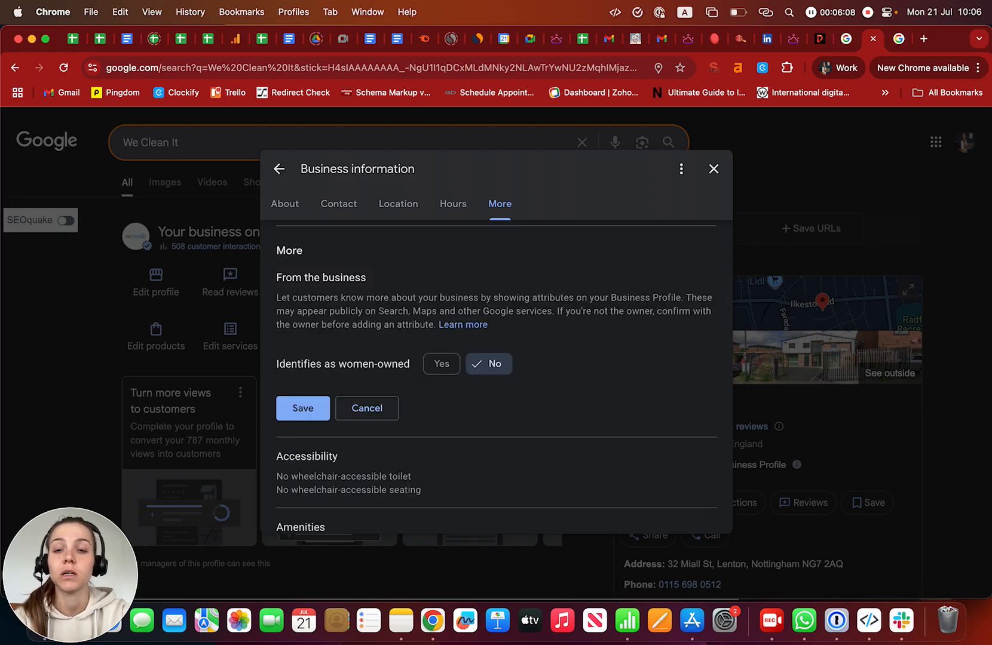
{"action": "left_click", "coordinate": [302, 408]}
- Look at the accessibility attributes and cancel without changing them
{"action": "left_click", "coordinate": [311, 333]}
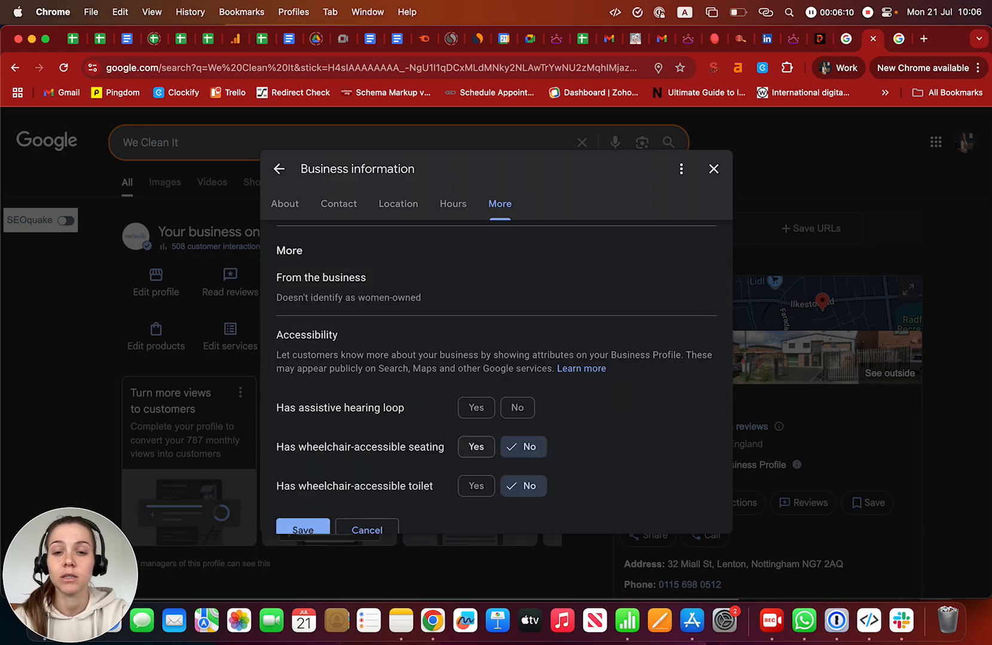
{"action": "scroll", "coordinate": [476, 417], "scroll_direction": "down", "scroll_amount": 2}
{"action": "left_click", "coordinate": [367, 462]}
{"action": "scroll", "coordinate": [367, 462], "scroll_direction": "down", "scroll_amount": 2}
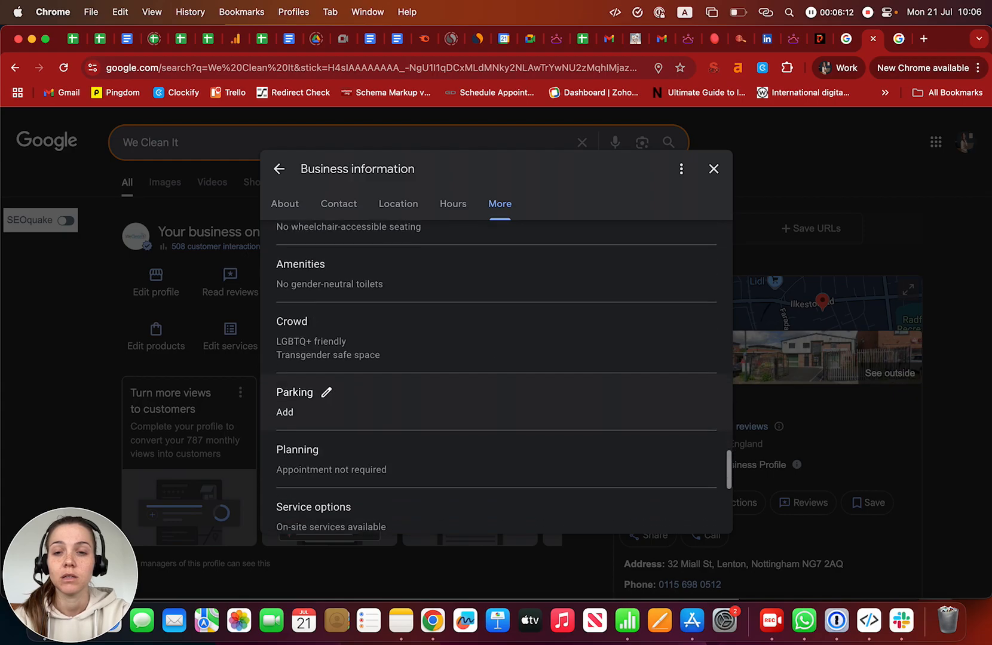
{"action": "scroll", "coordinate": [419, 329], "scroll_direction": "down", "scroll_amount": 2}
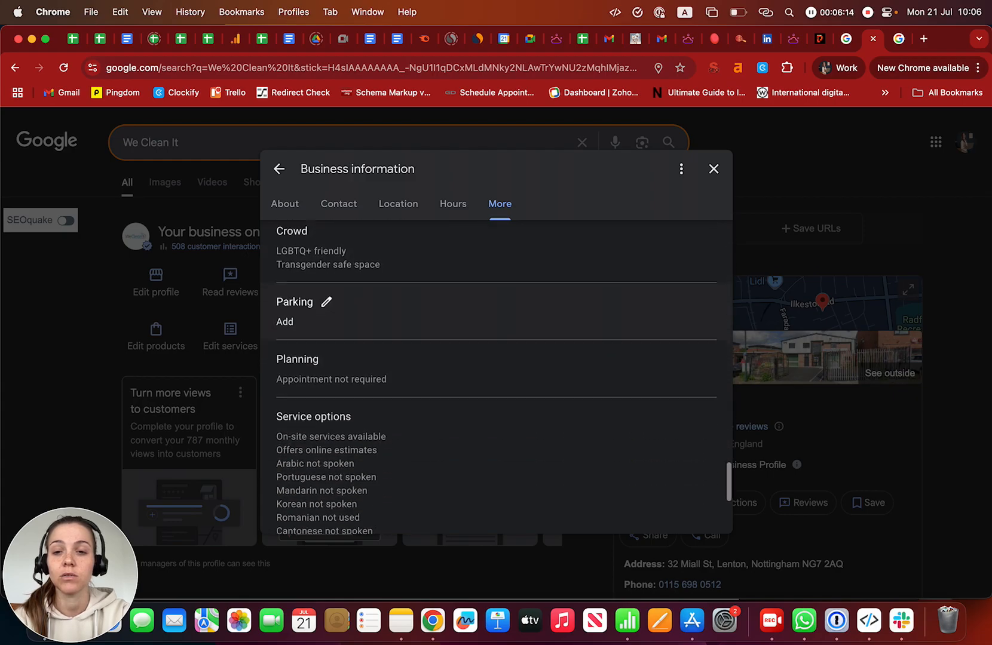
{"action": "scroll", "coordinate": [418, 299], "scroll_direction": "down", "scroll_amount": 3}
{"action": "scroll", "coordinate": [418, 299], "scroll_direction": "up", "scroll_amount": 1}
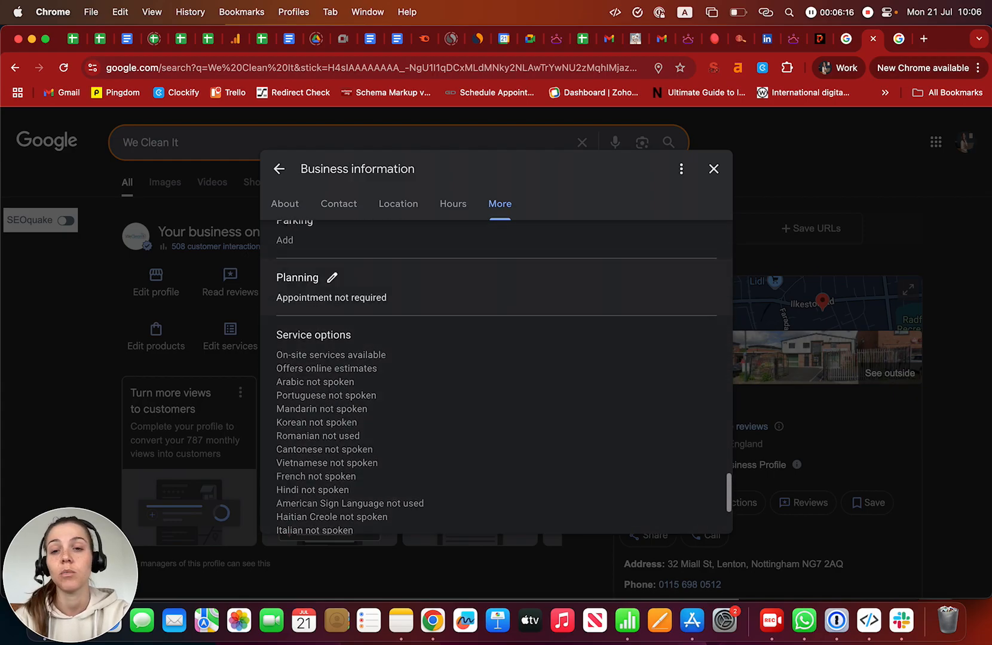
- Leave appointments not required, scroll to the spoken languages list, and close the editor
{"action": "left_click", "coordinate": [332, 277]}
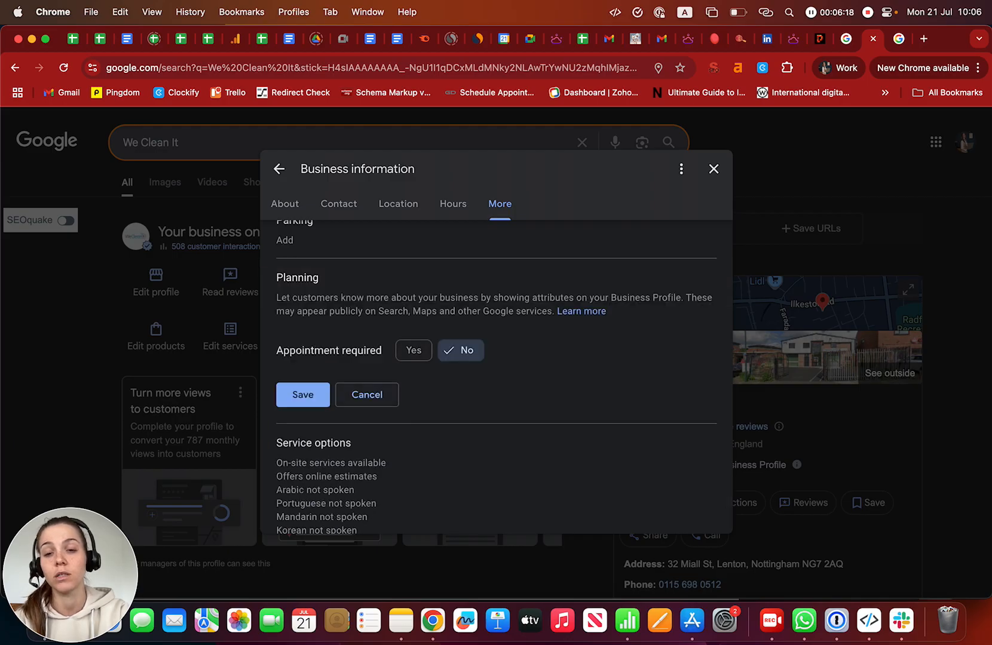
{"action": "left_click", "coordinate": [302, 394]}
{"action": "scroll", "coordinate": [418, 359], "scroll_direction": "down", "scroll_amount": 4}
{"action": "scroll", "coordinate": [496, 358], "scroll_direction": "up", "scroll_amount": 1}
{"action": "scroll", "coordinate": [496, 358], "scroll_direction": "down", "scroll_amount": 2}
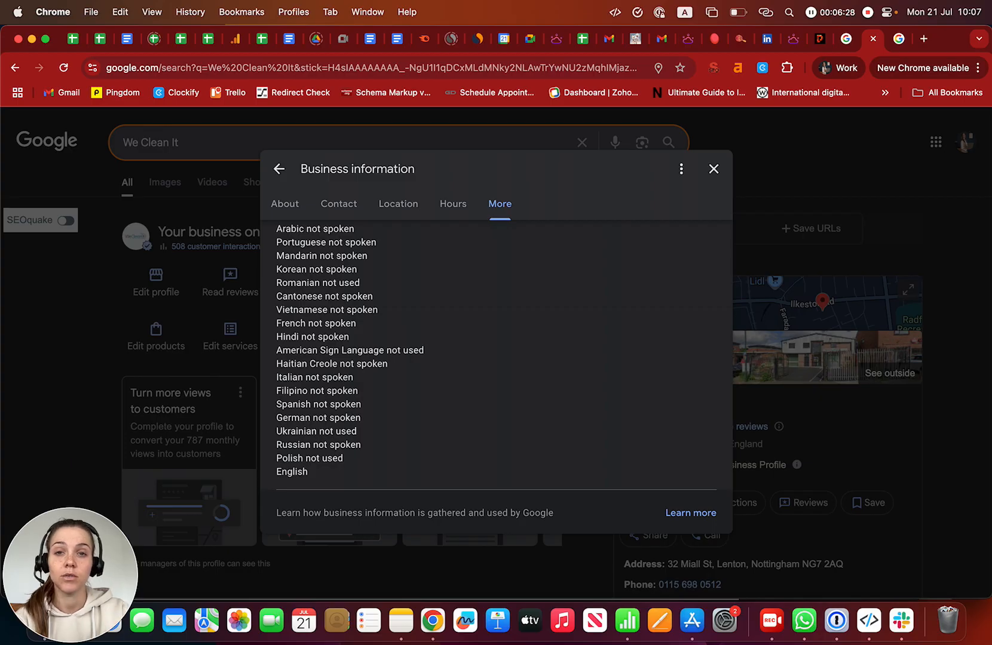
{"action": "scroll", "coordinate": [496, 353], "scroll_direction": "down", "scroll_amount": 1}
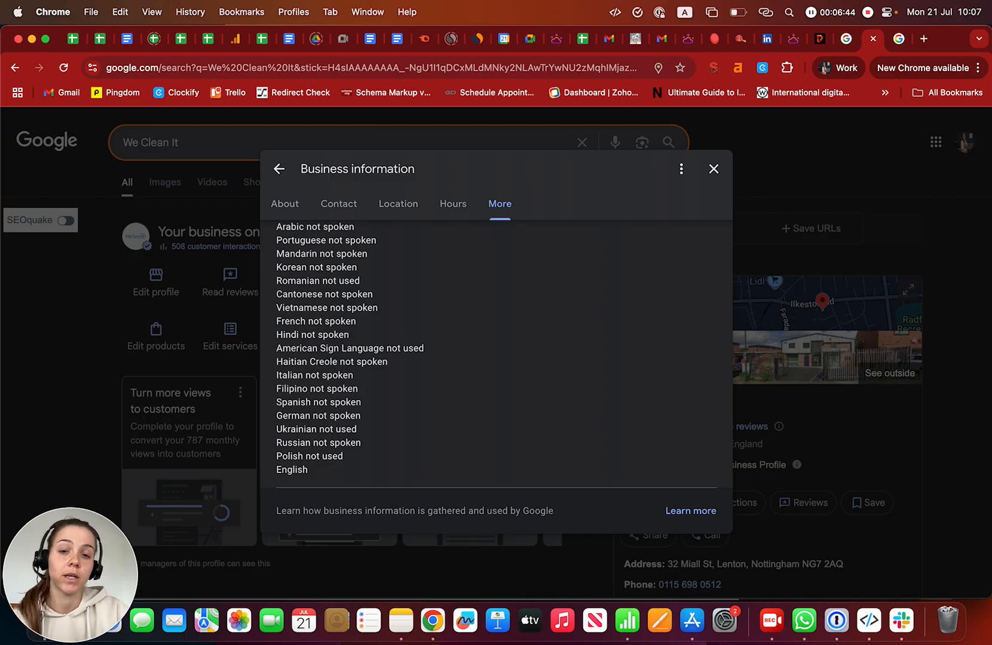
{"action": "left_click", "coordinate": [713, 169]}
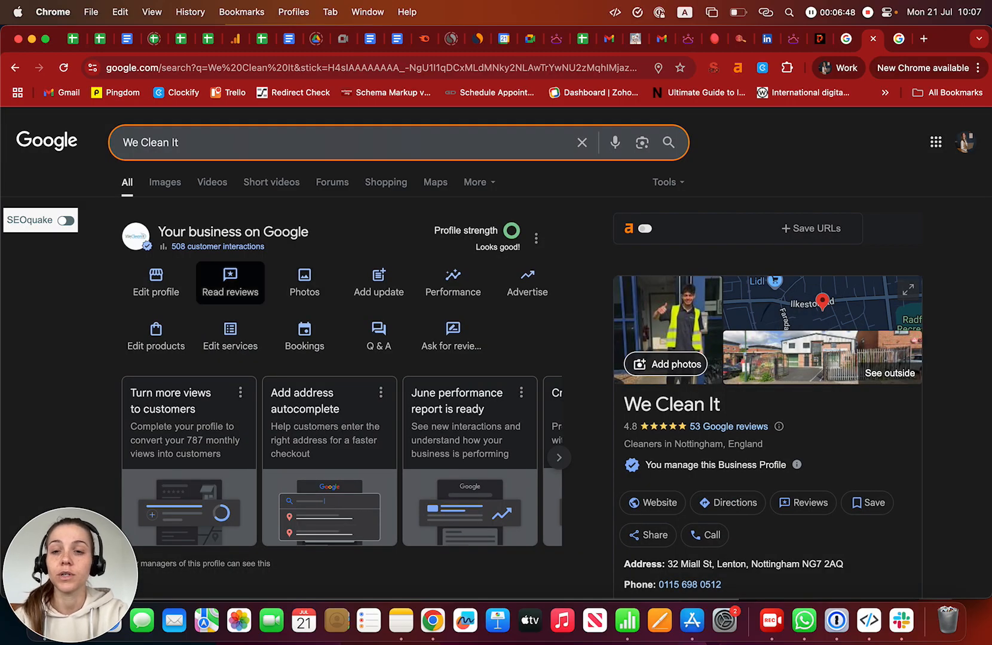
- Read the 53 reviews and view the shareable Get more reviews link, then close it
{"action": "left_click", "coordinate": [230, 282]}
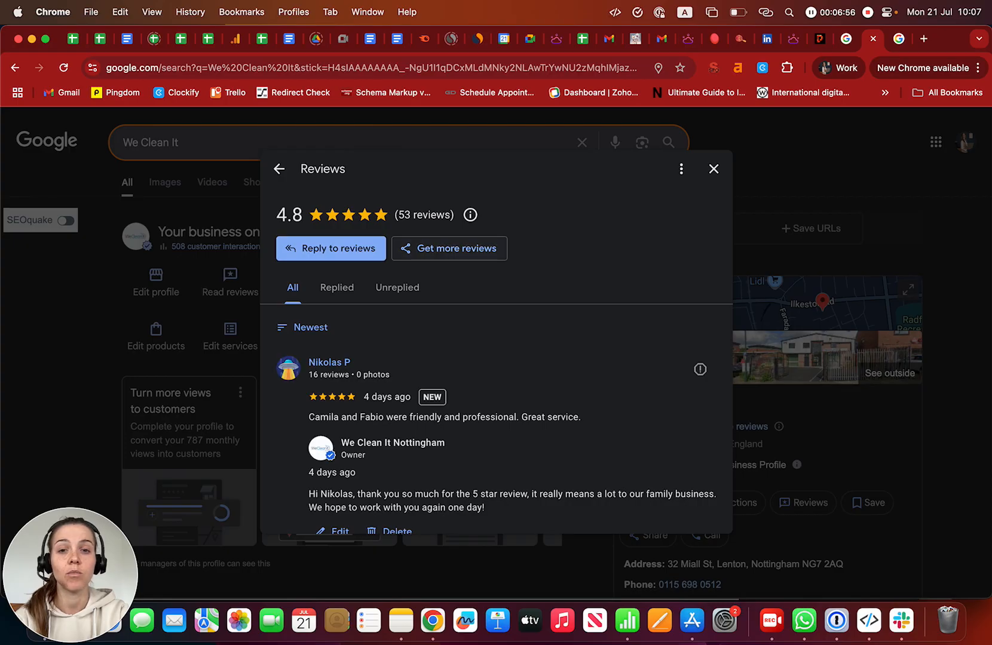
{"action": "left_click", "coordinate": [450, 249]}
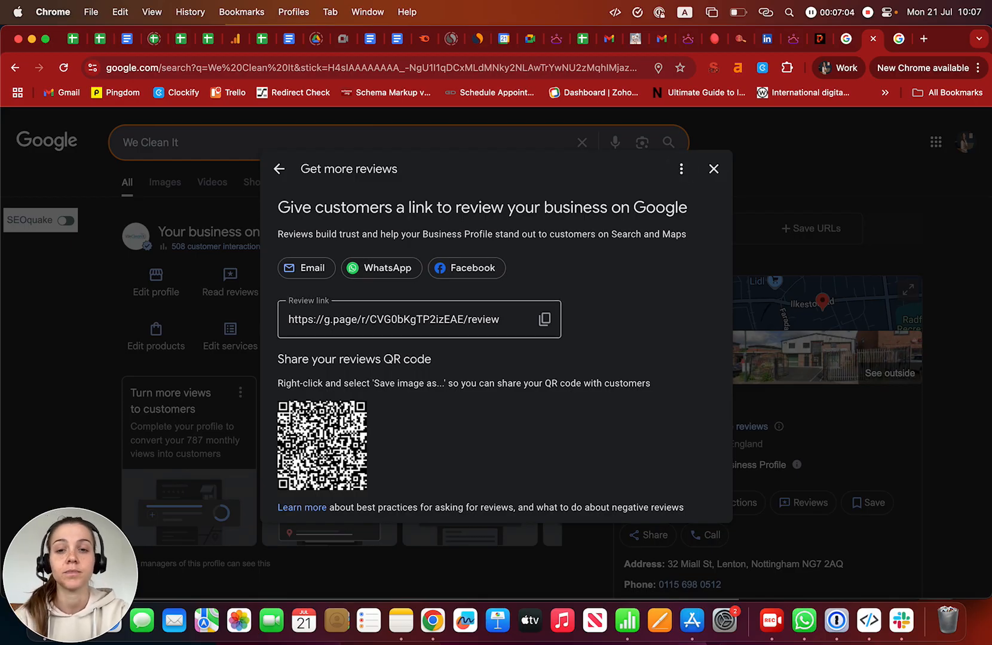
{"action": "left_click", "coordinate": [713, 168]}
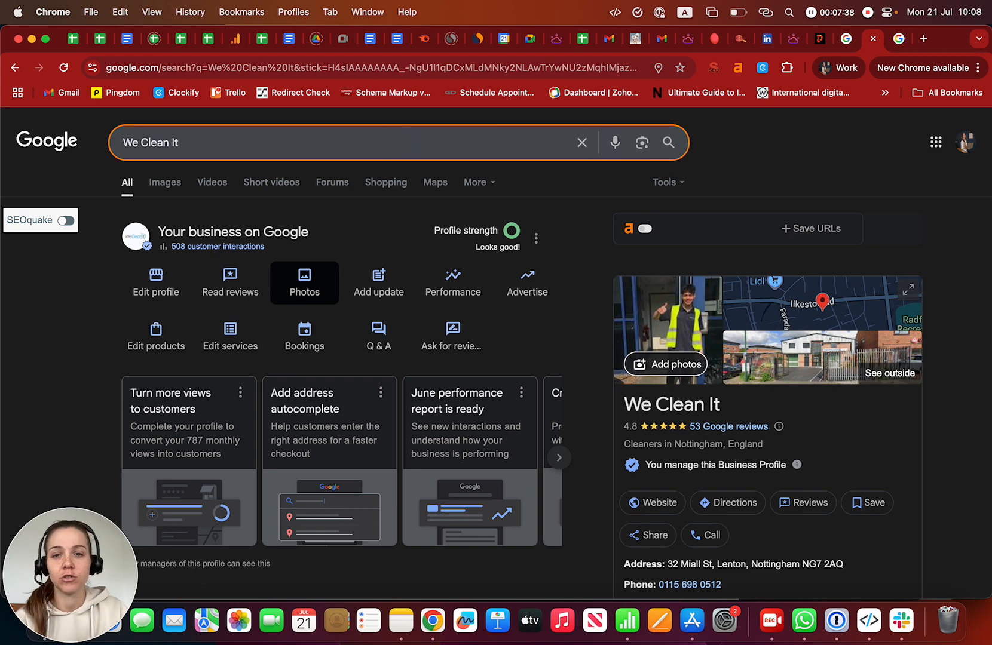
- Scroll the We Clean It results and browse the published updates, including the 14 Jul 2025 oven-cleaning post
{"action": "scroll", "coordinate": [379, 317], "scroll_direction": "down", "scroll_amount": 2}
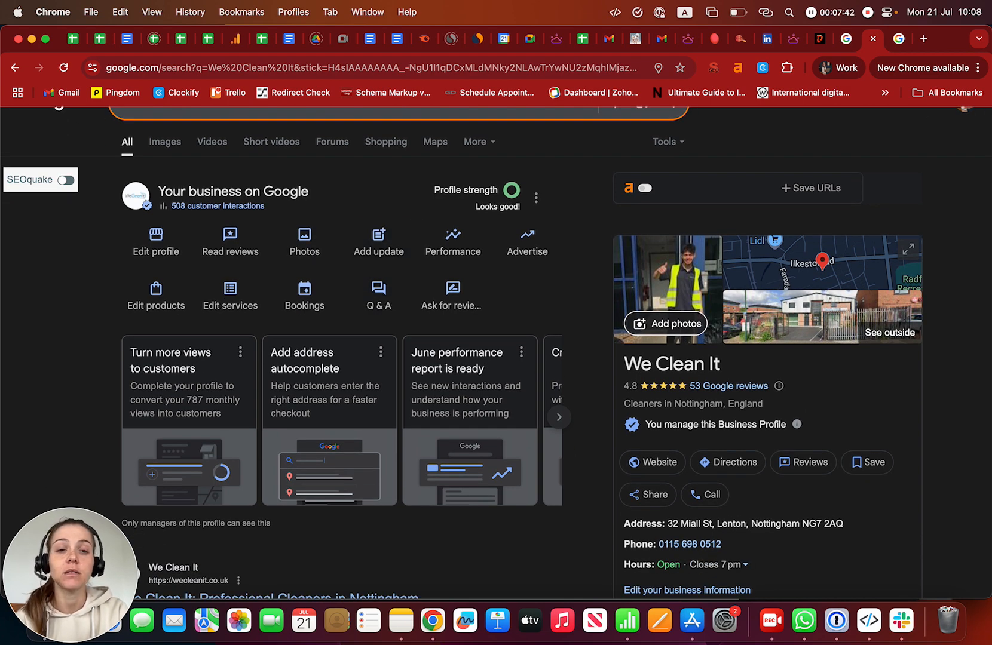
{"action": "scroll", "coordinate": [379, 269], "scroll_direction": "down", "scroll_amount": 10}
{"action": "scroll", "coordinate": [379, 358], "scroll_direction": "down", "scroll_amount": 10}
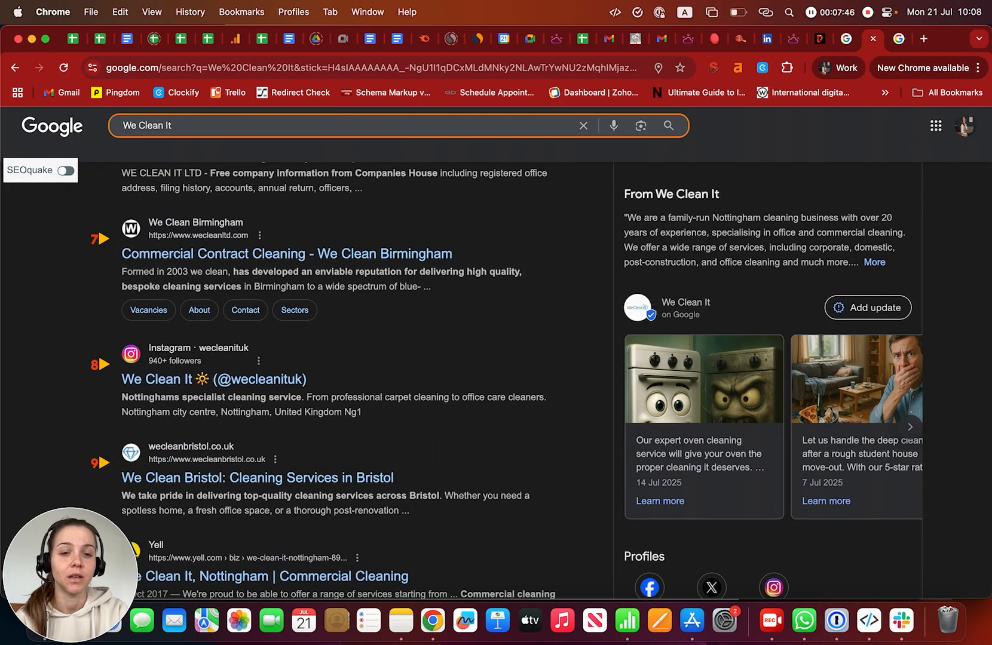
{"action": "scroll", "coordinate": [767, 426], "scroll_direction": "right", "scroll_amount": 10}
{"action": "scroll", "coordinate": [767, 426], "scroll_direction": "right", "scroll_amount": 10}
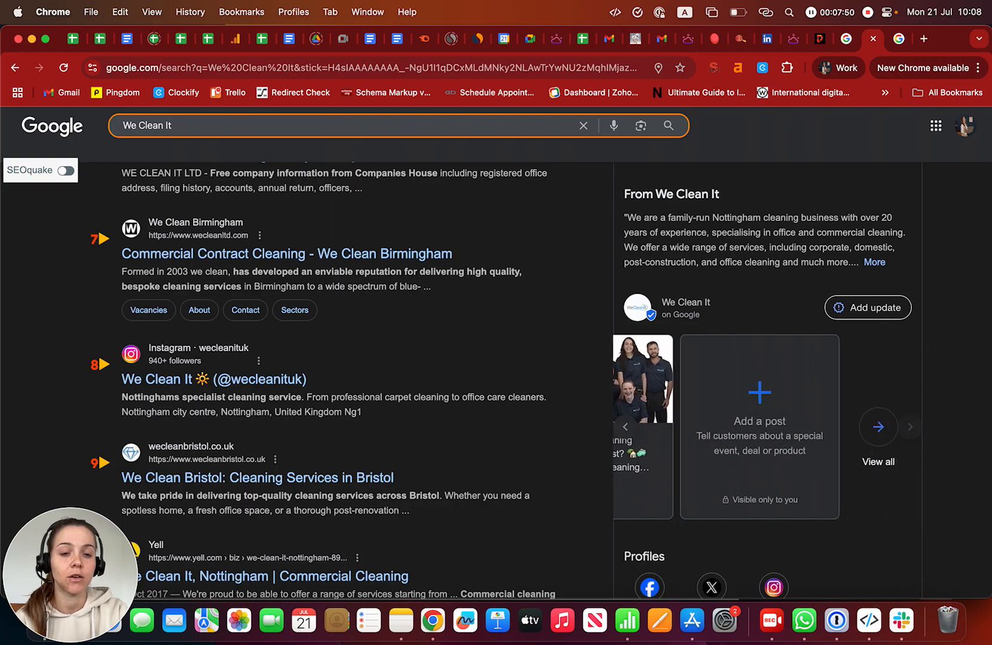
{"action": "scroll", "coordinate": [767, 426], "scroll_direction": "left", "scroll_amount": 10}
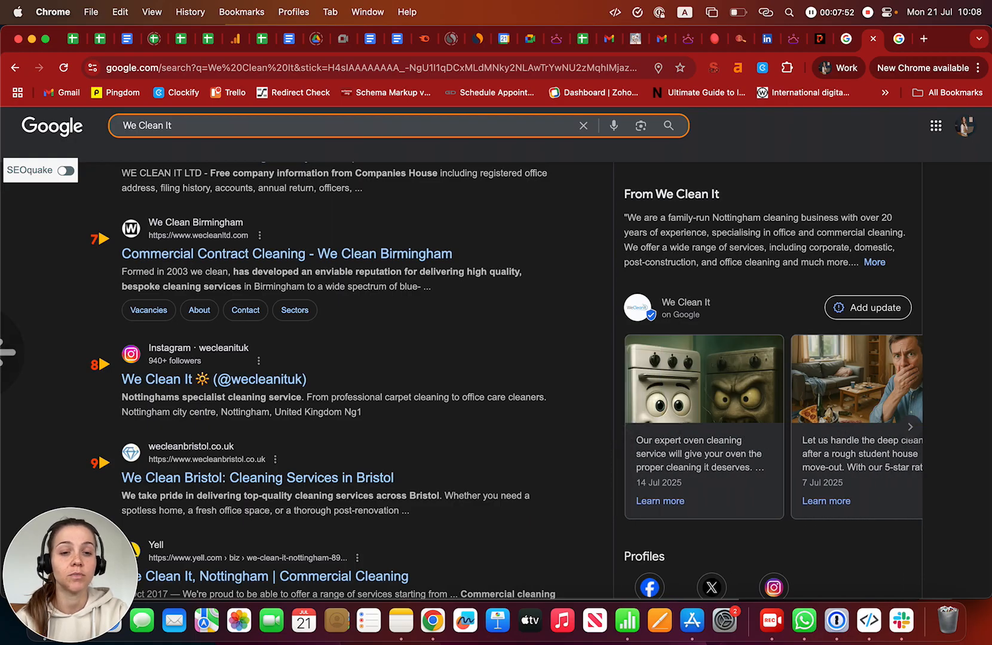
{"action": "scroll", "coordinate": [768, 426], "scroll_direction": "left", "scroll_amount": 5}
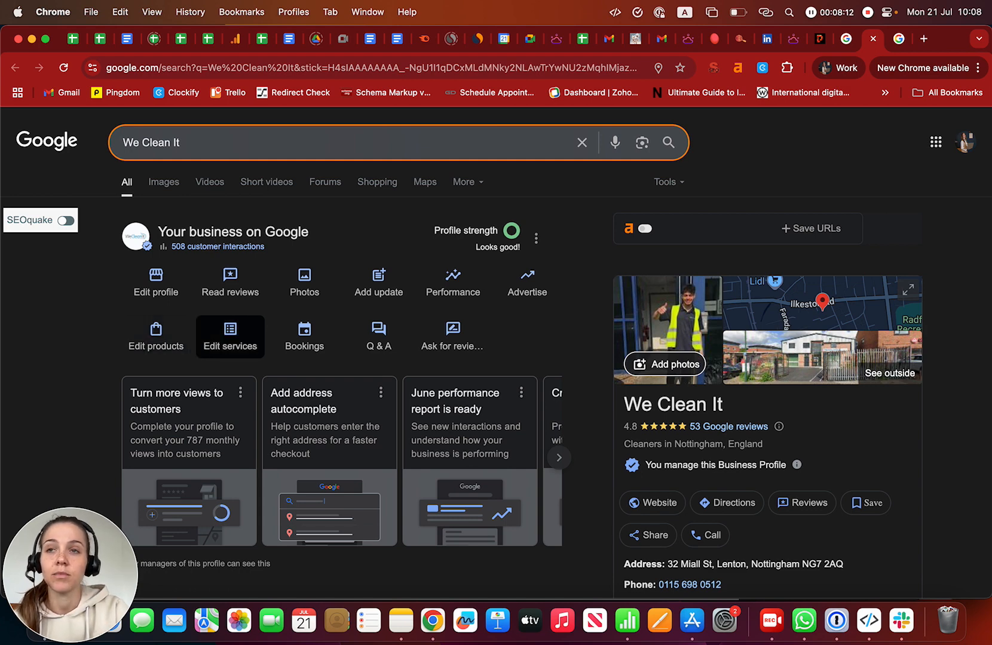
- Browse the services list and accept Google's suggested service updates
{"action": "left_click", "coordinate": [230, 337]}
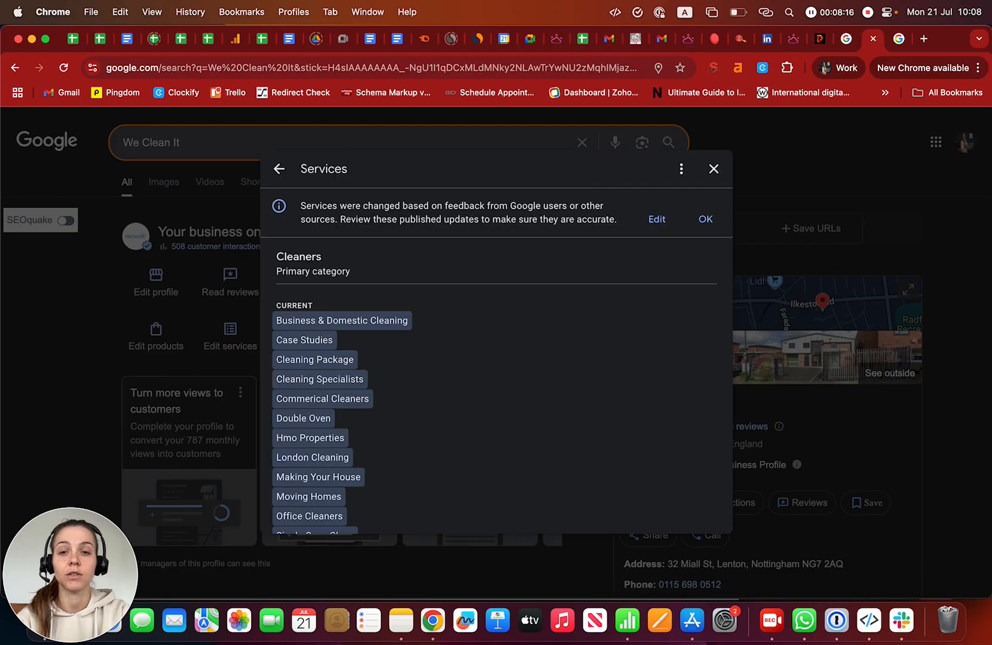
{"action": "scroll", "coordinate": [496, 383], "scroll_direction": "down", "scroll_amount": 4}
{"action": "scroll", "coordinate": [496, 383], "scroll_direction": "down", "scroll_amount": 6}
{"action": "scroll", "coordinate": [496, 382], "scroll_direction": "up", "scroll_amount": 3}
{"action": "scroll", "coordinate": [496, 382], "scroll_direction": "down", "scroll_amount": 5}
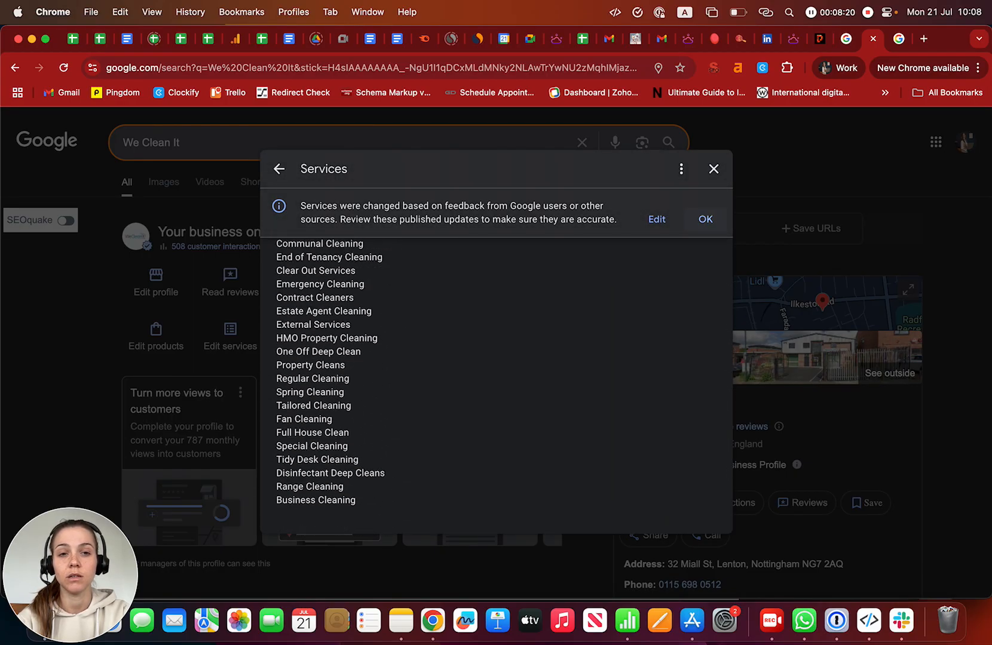
{"action": "left_click", "coordinate": [702, 219]}
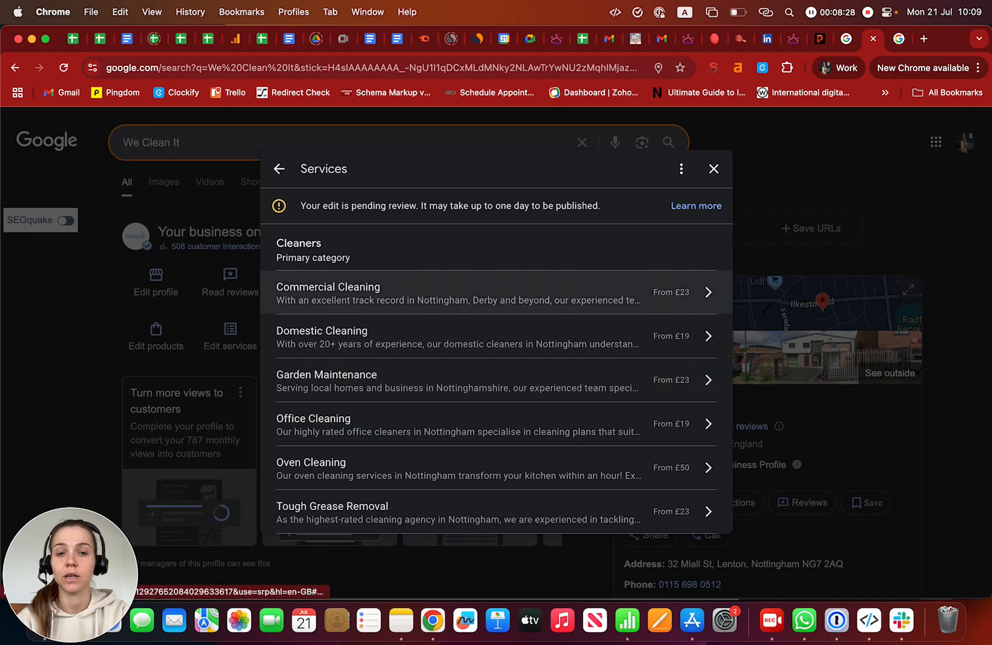
- Inspect Commercial Cleaning's price type and 23 GBP price, then close and discard changes
{"action": "left_click", "coordinate": [478, 293]}
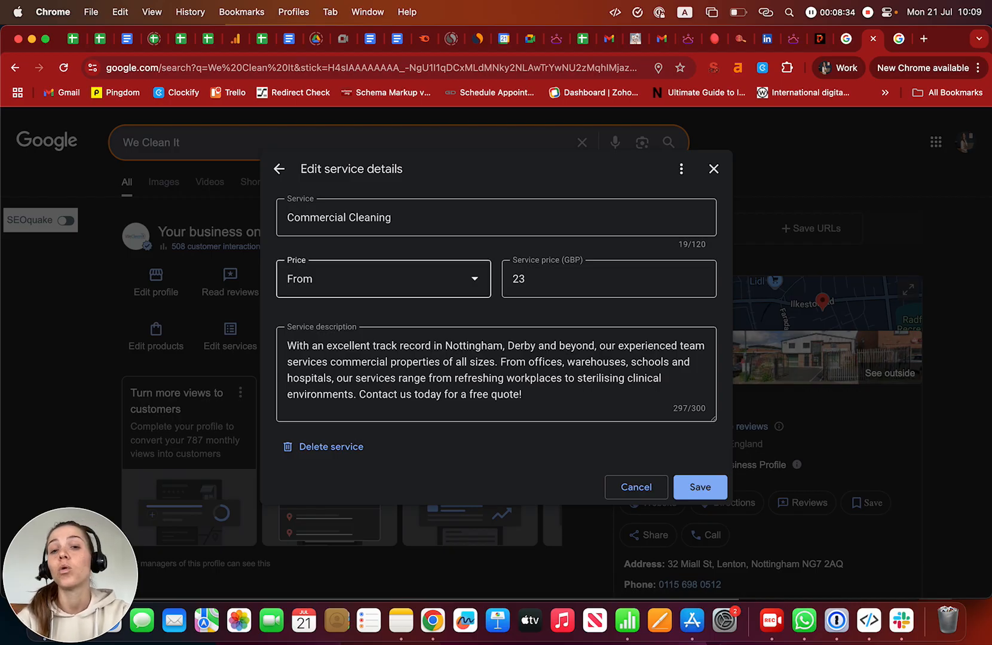
{"action": "left_click", "coordinate": [383, 279]}
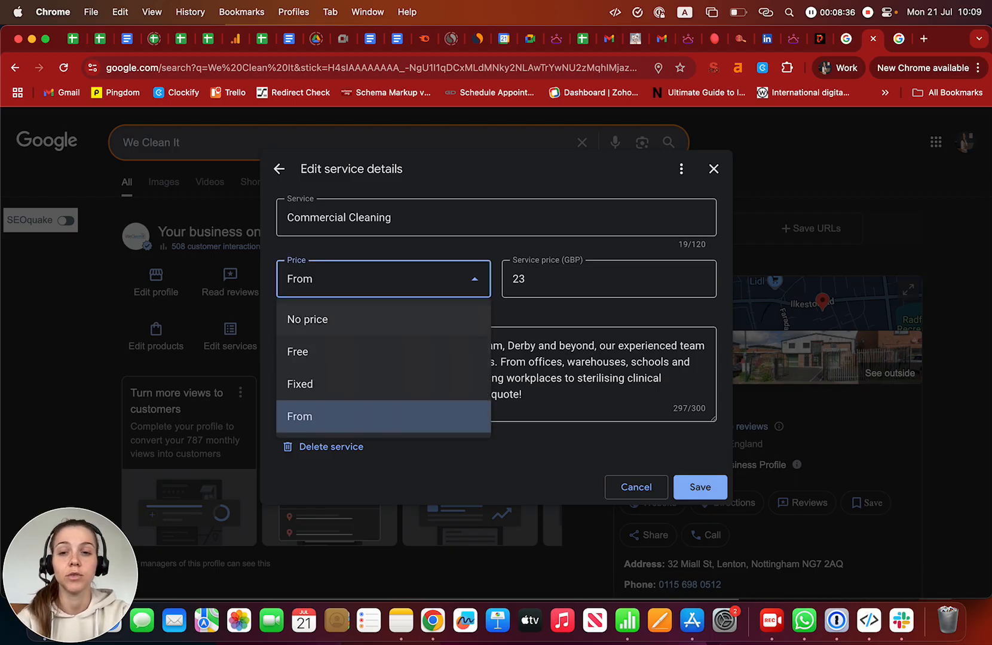
{"action": "left_click", "coordinate": [508, 218]}
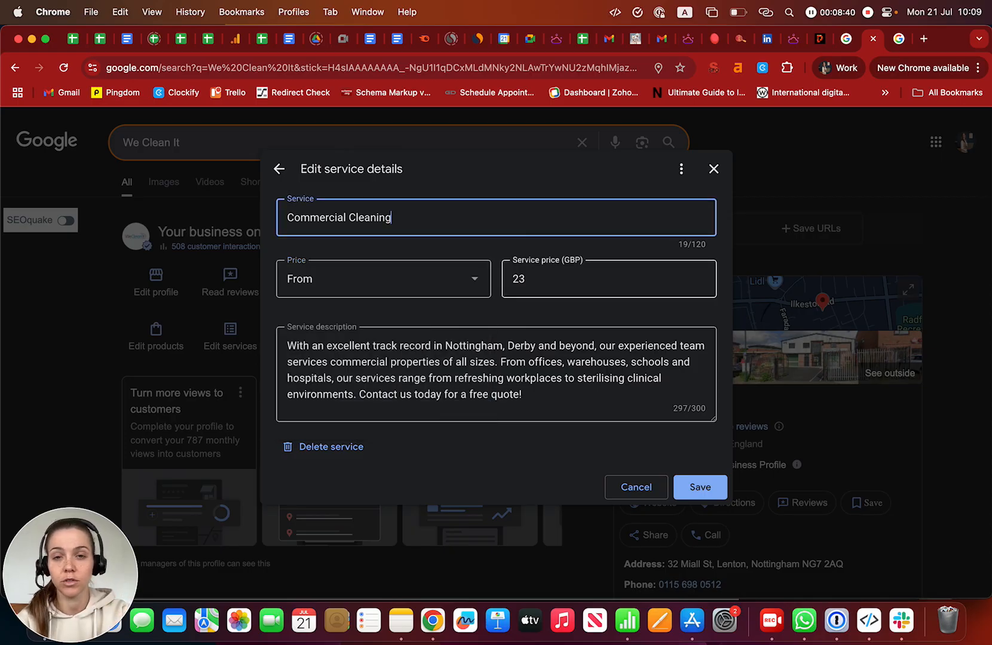
{"action": "left_click", "coordinate": [597, 279]}
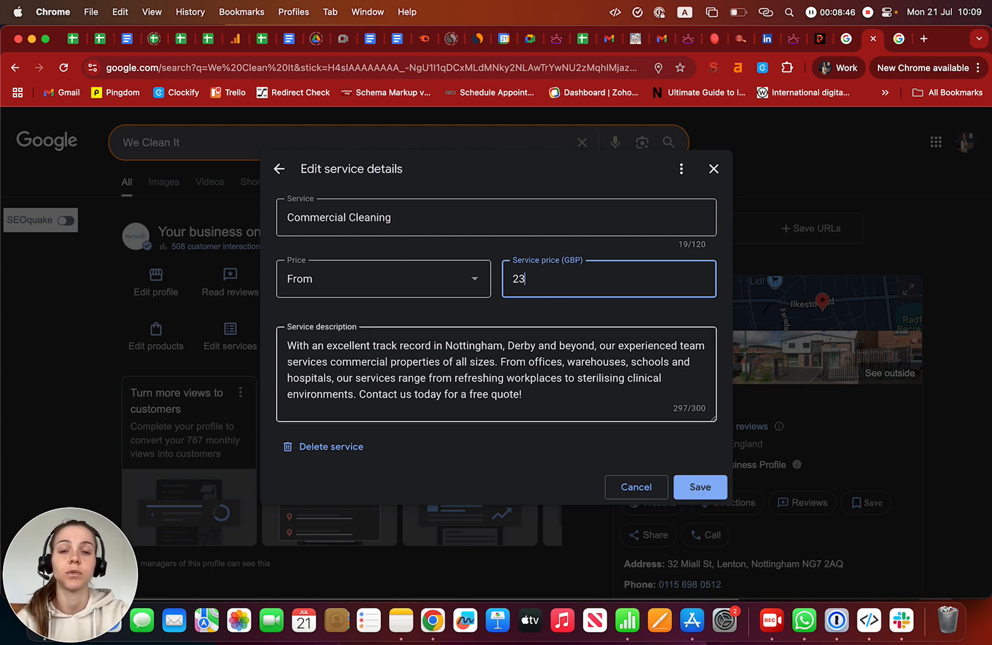
{"action": "left_click", "coordinate": [713, 169]}
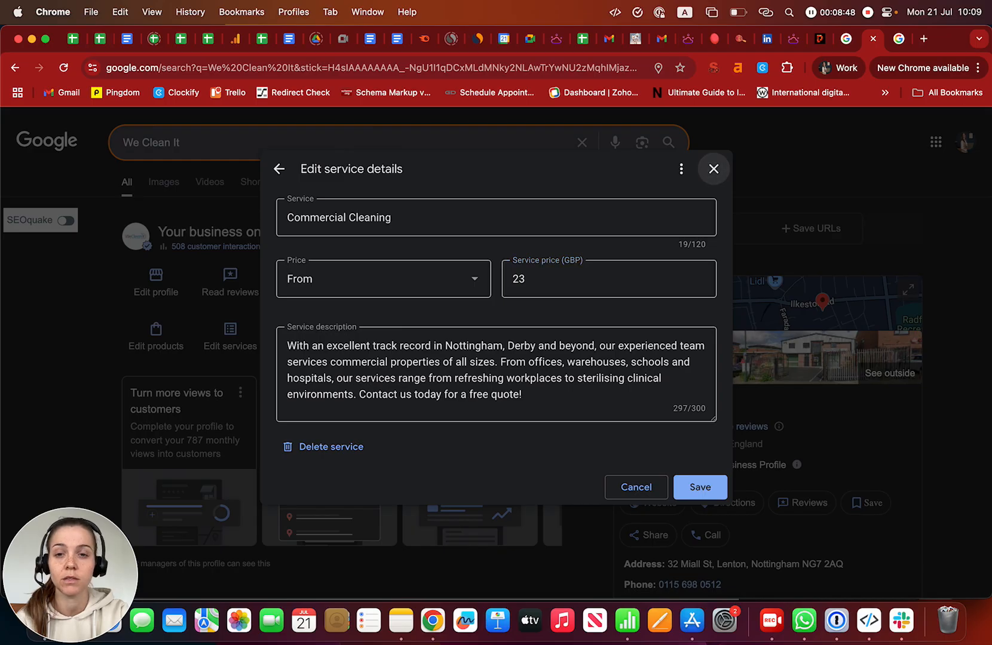
{"action": "left_click", "coordinate": [601, 387]}
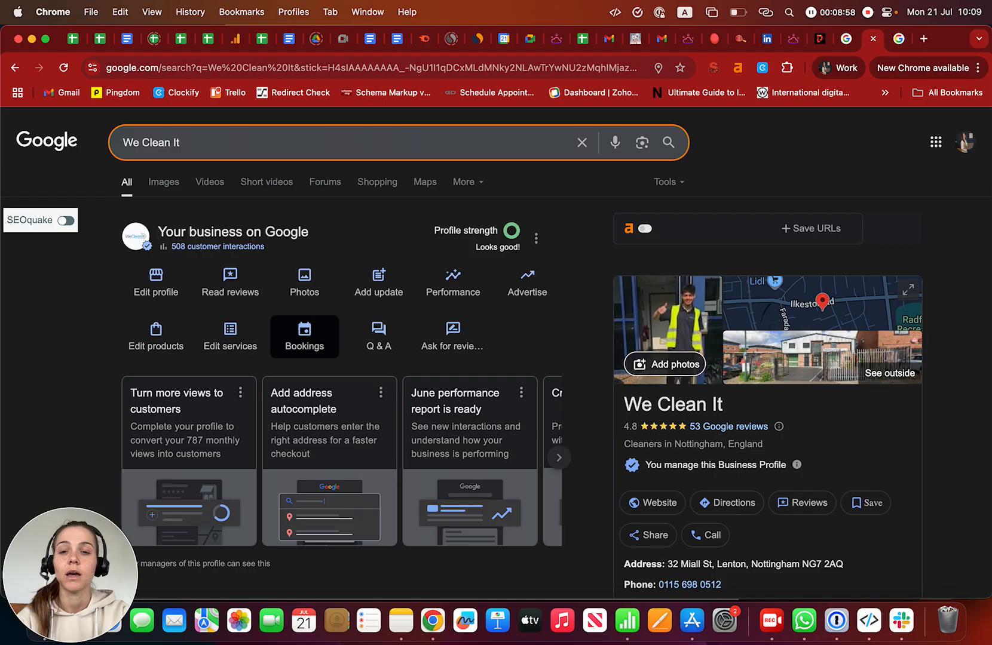
- Check the profile's online booking links
{"action": "left_click", "coordinate": [304, 336]}
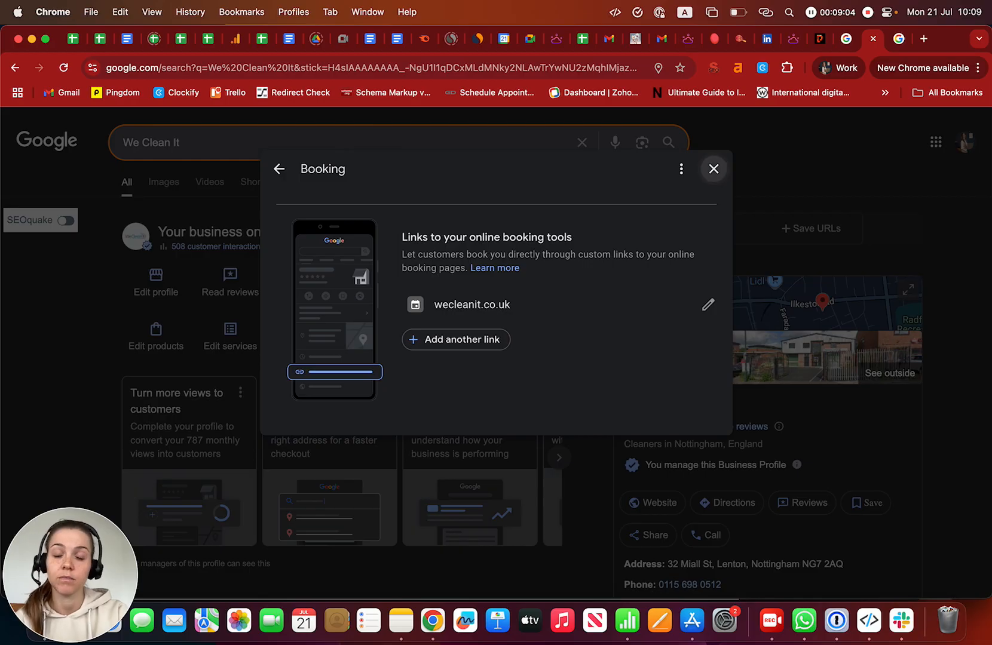
{"action": "left_click", "coordinate": [713, 168]}
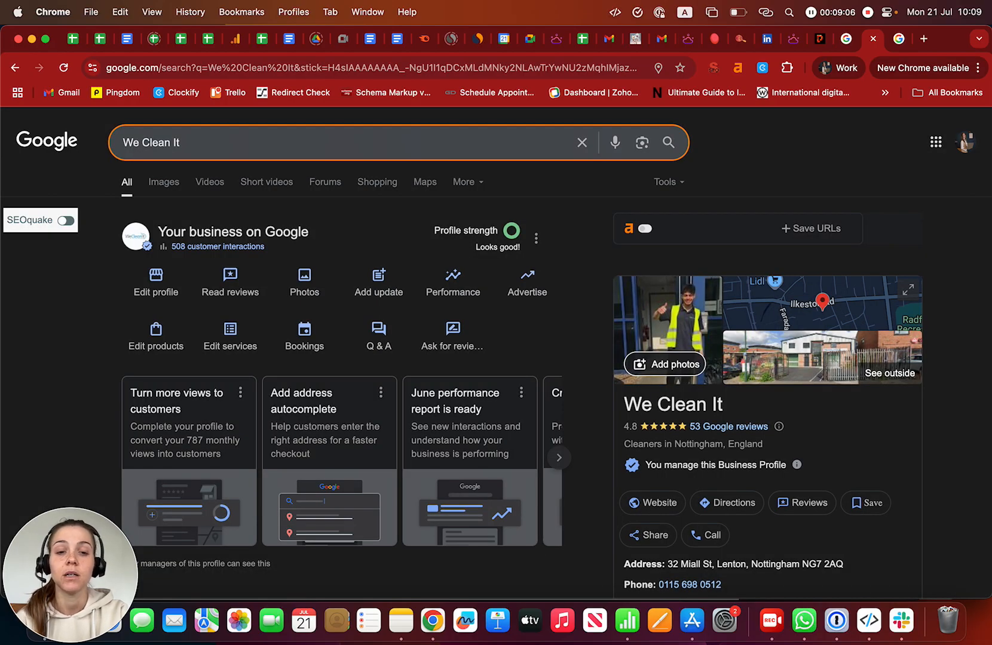
{"action": "scroll", "coordinate": [379, 338], "scroll_direction": "down", "scroll_amount": 3}
{"action": "scroll", "coordinate": [379, 337], "scroll_direction": "up", "scroll_amount": 3}
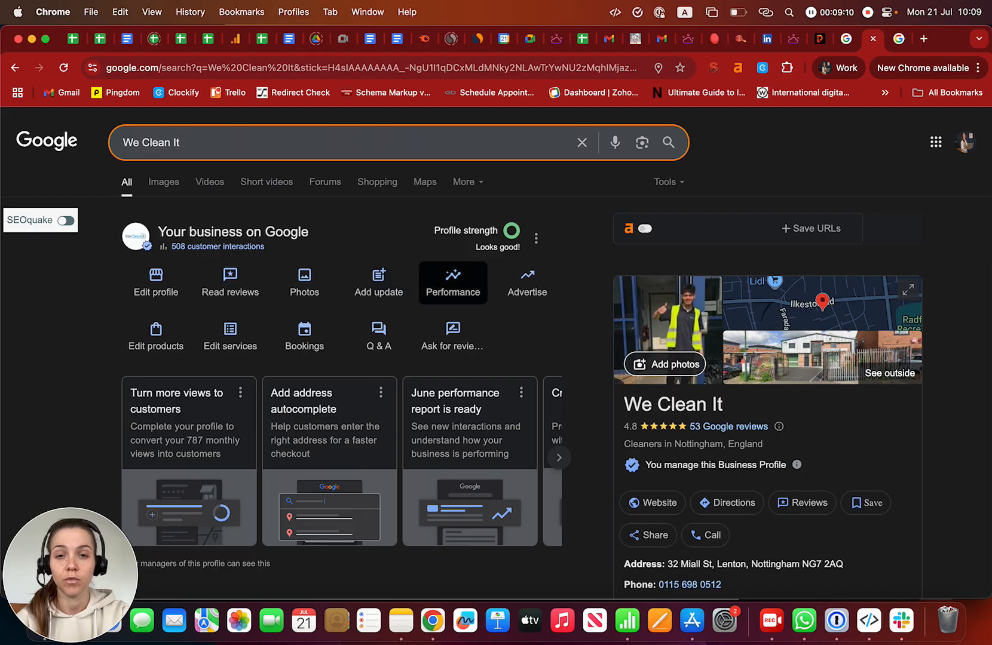
- Set the performance report to June 2025 and note the -29.5% year-on-year change
{"action": "left_click", "coordinate": [453, 283]}
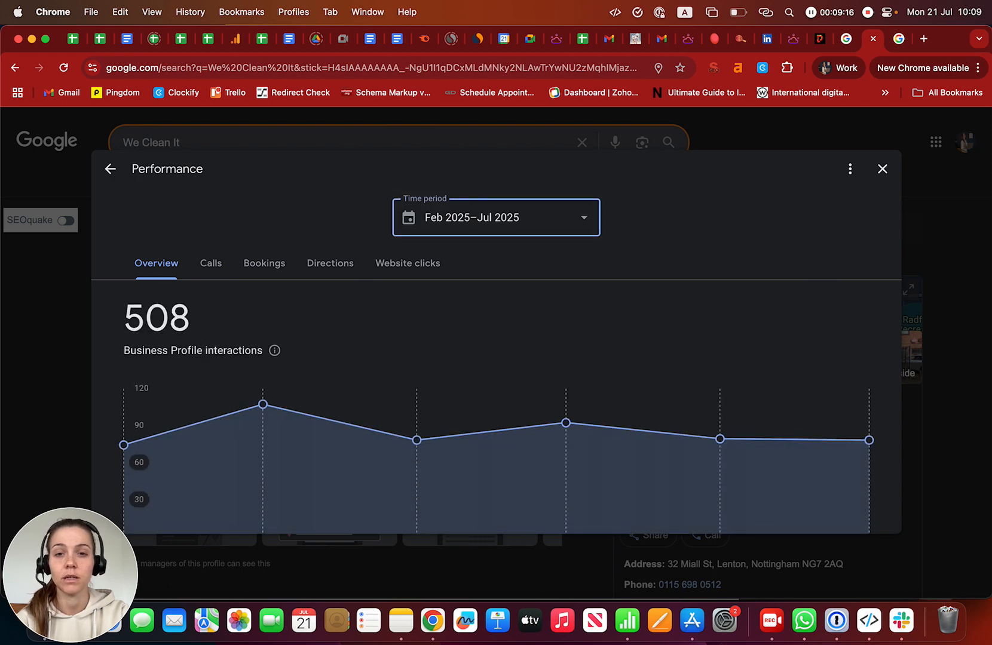
{"action": "left_click", "coordinate": [496, 227]}
{"action": "left_click", "coordinate": [496, 312]}
{"action": "left_click", "coordinate": [576, 352]}
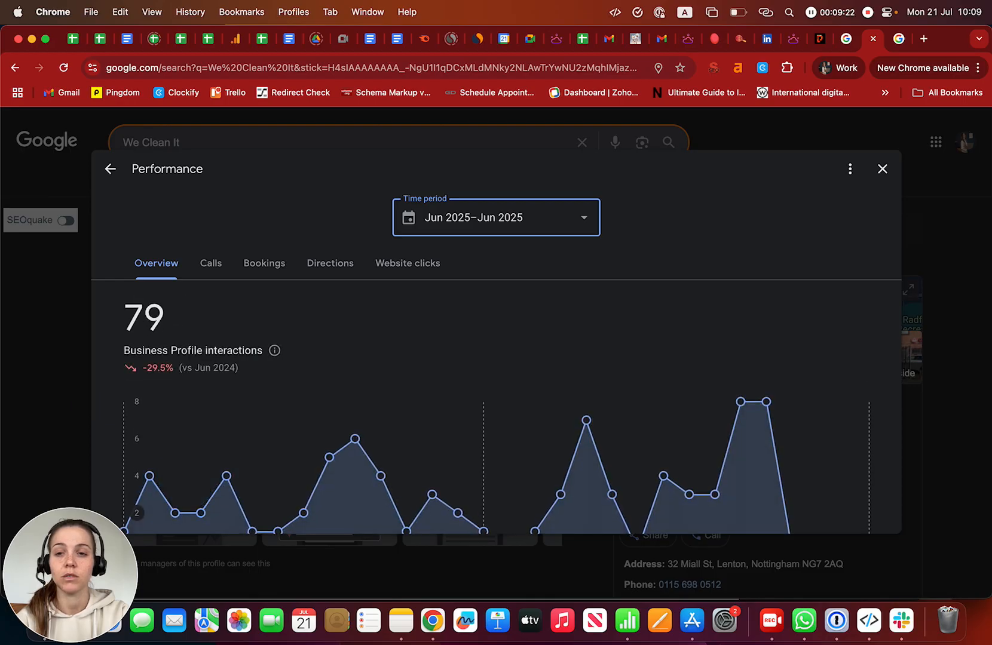
{"action": "left_click_drag", "start_coordinate": [142, 367], "coordinate": [173, 368]}
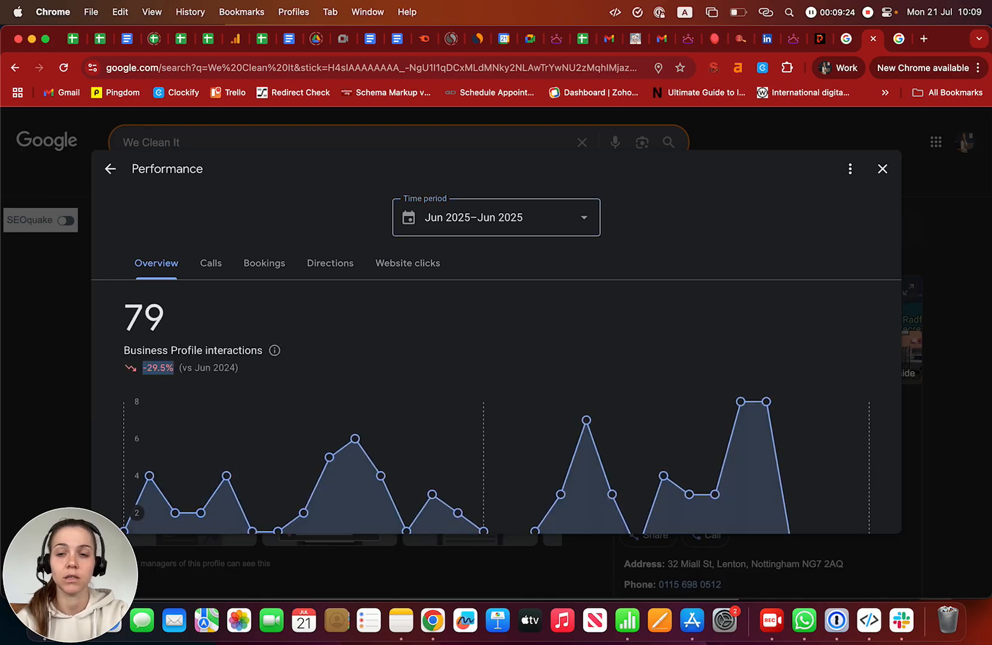
- Compare calls, bookings, directions and website clicks (38, +8.6%), then close the report
{"action": "left_click", "coordinate": [211, 263]}
{"action": "left_click", "coordinate": [264, 263]}
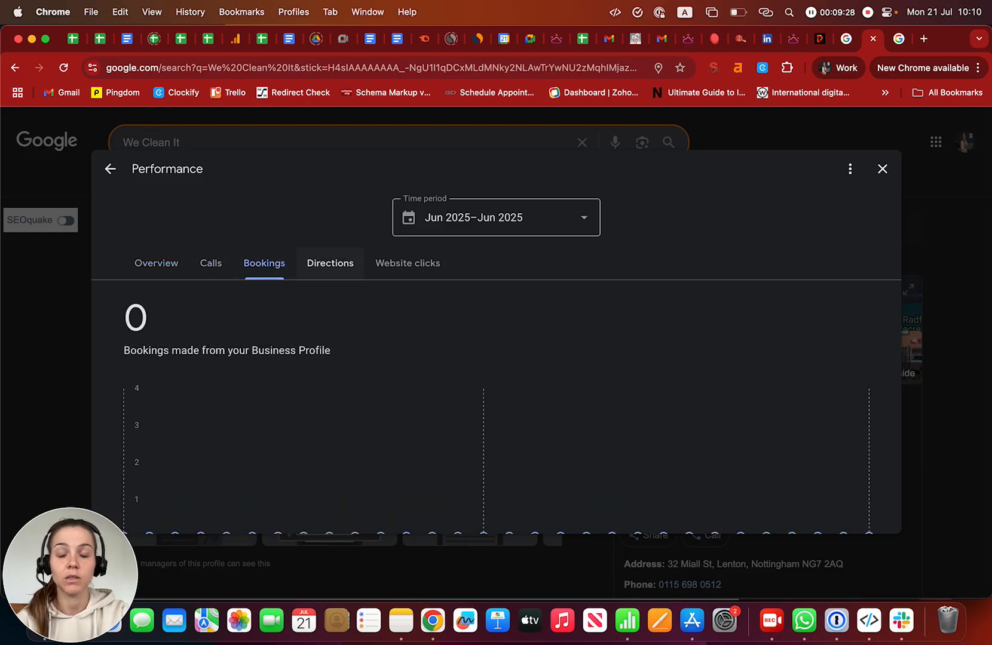
{"action": "left_click", "coordinate": [330, 263]}
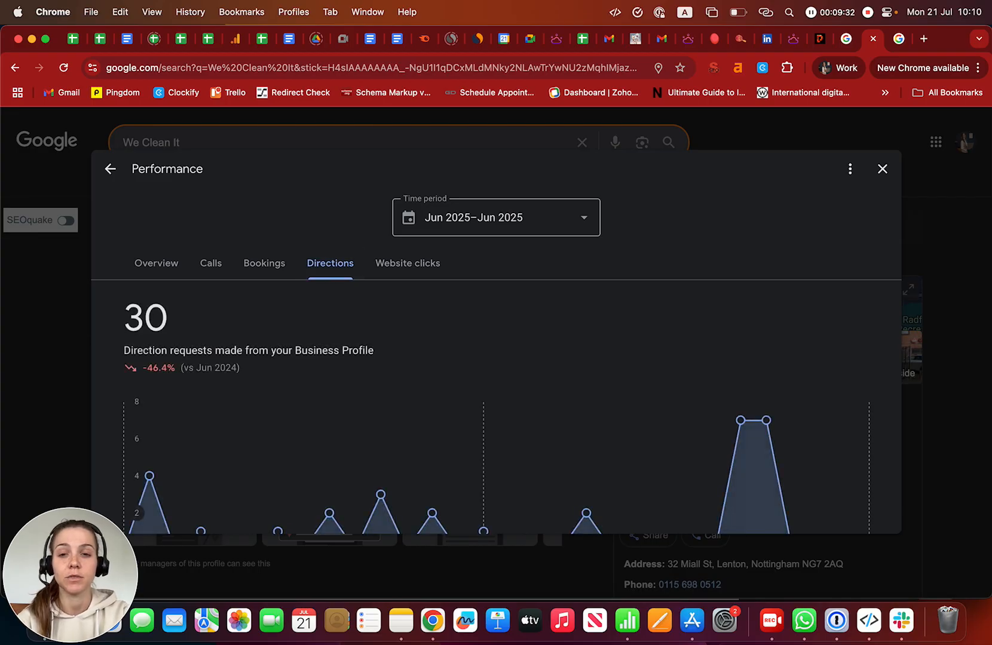
{"action": "left_click", "coordinate": [407, 263]}
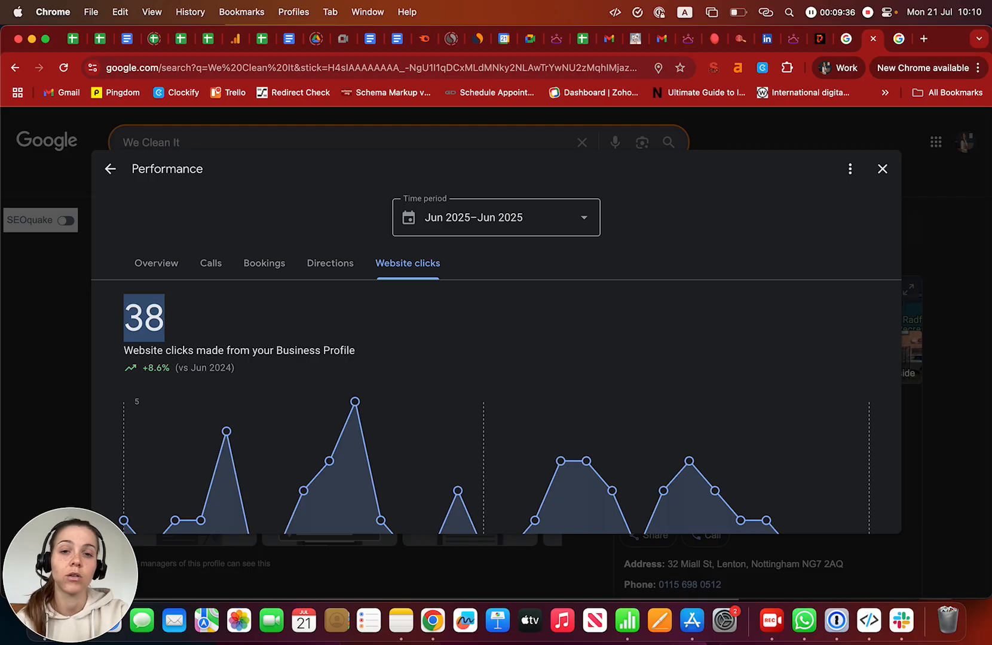
{"action": "scroll", "coordinate": [496, 407], "scroll_direction": "down", "scroll_amount": 3}
{"action": "scroll", "coordinate": [496, 406], "scroll_direction": "up", "scroll_amount": 3}
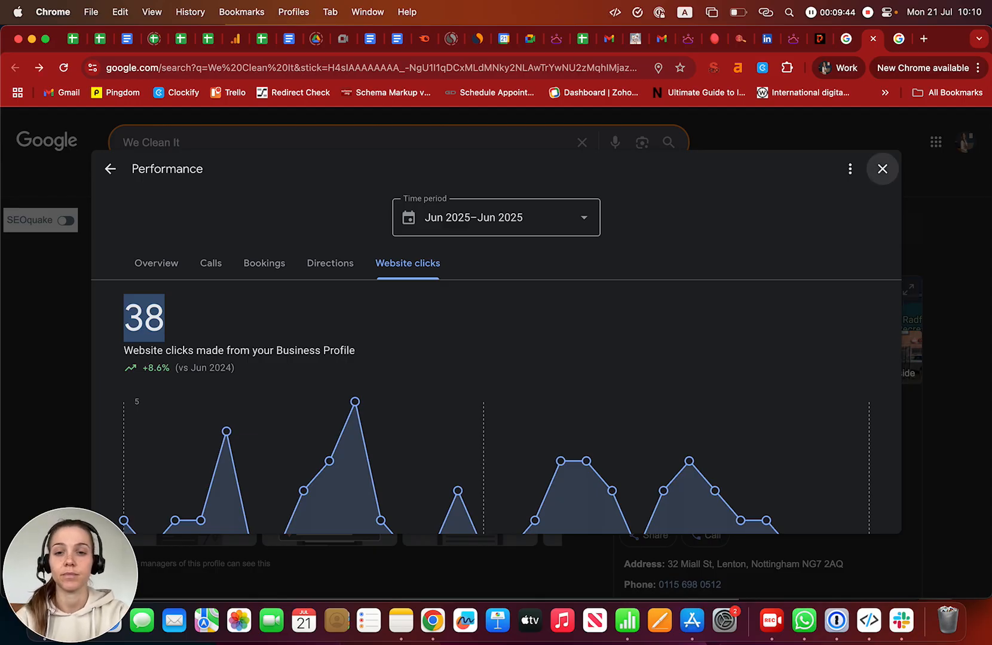
{"action": "left_click", "coordinate": [882, 168]}
{"action": "scroll", "coordinate": [520, 383], "scroll_direction": "down", "scroll_amount": 5}
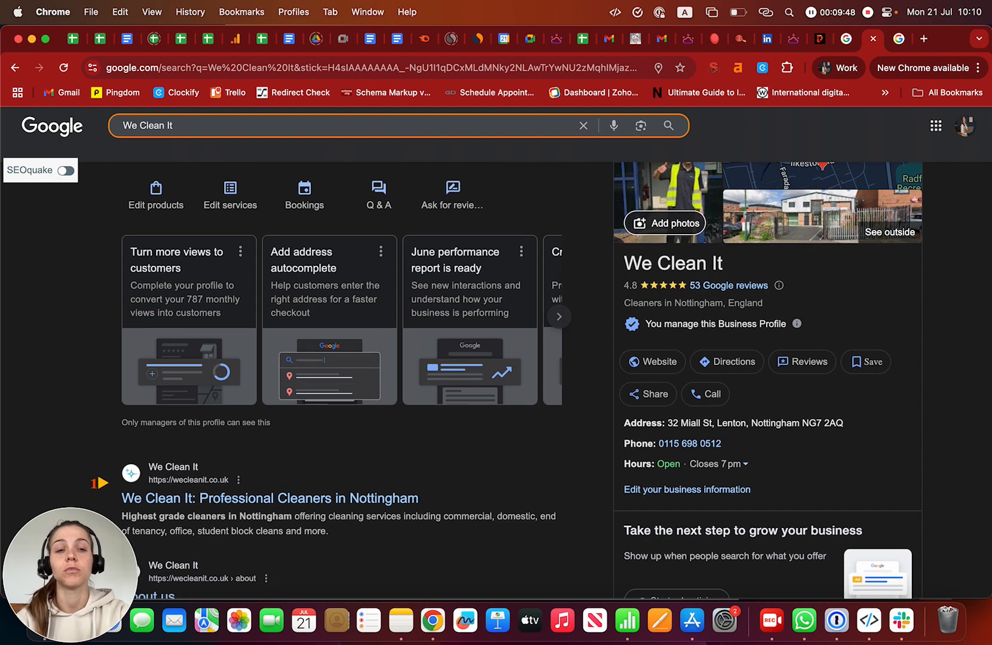
{"action": "left_click_drag", "start_coordinate": [843, 423], "coordinate": [623, 423]}
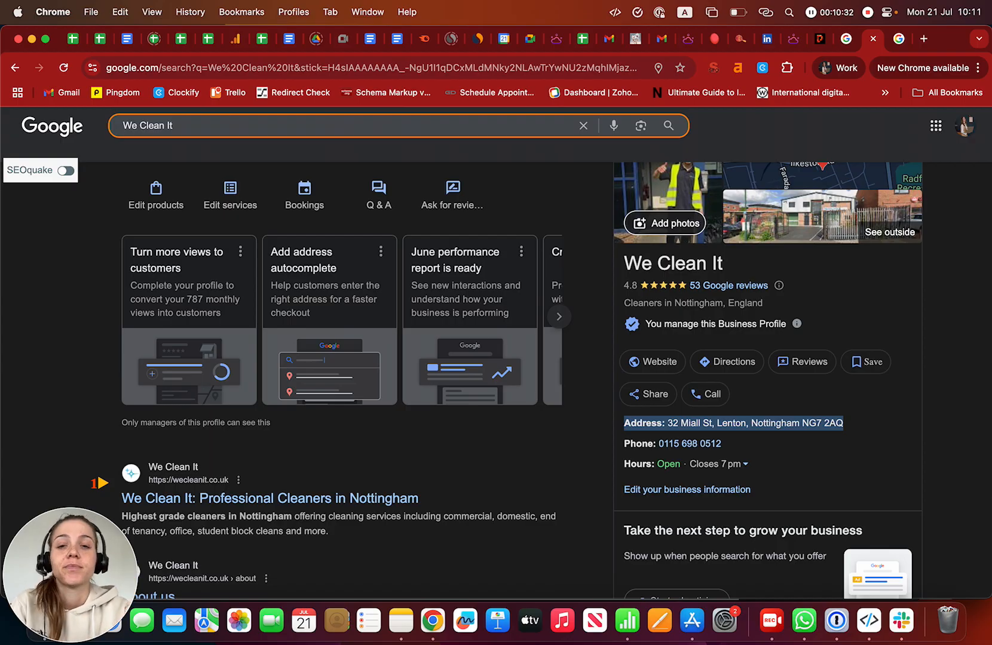
{"action": "scroll", "coordinate": [453, 344], "scroll_direction": "up", "scroll_amount": 5}
{"action": "scroll", "coordinate": [453, 343], "scroll_direction": "down", "scroll_amount": 5}
{"action": "scroll", "coordinate": [453, 344], "scroll_direction": "up", "scroll_amount": 5}
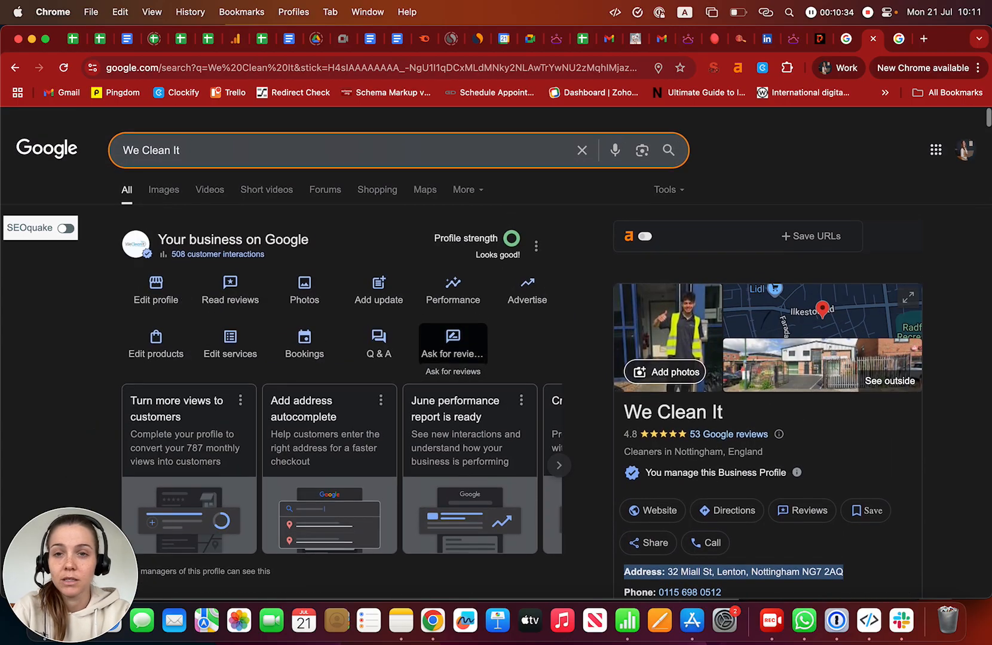
{"action": "scroll", "coordinate": [452, 344], "scroll_direction": "down", "scroll_amount": 1}
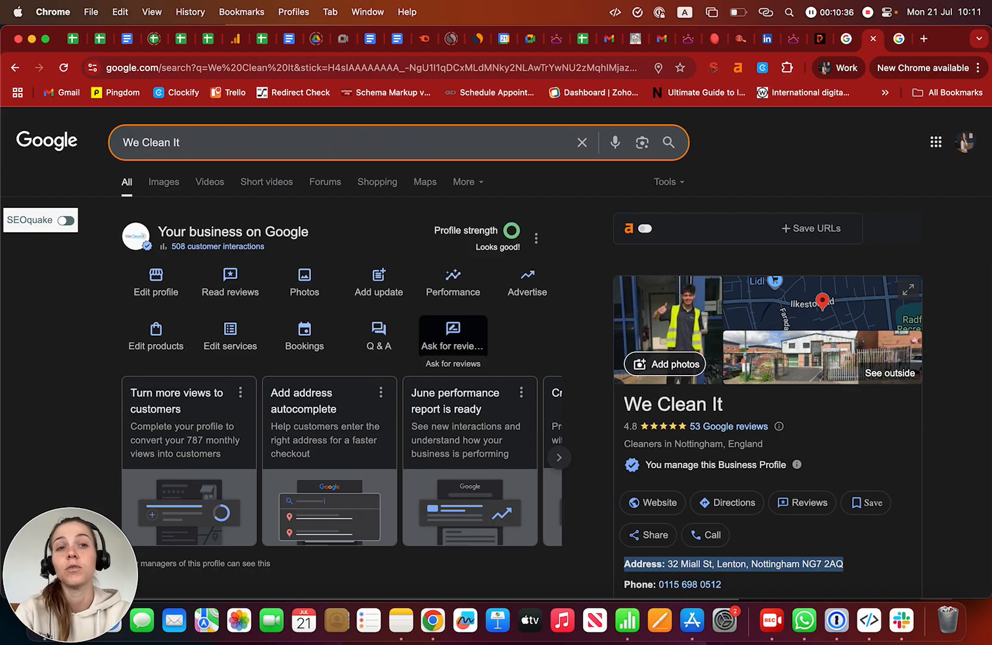